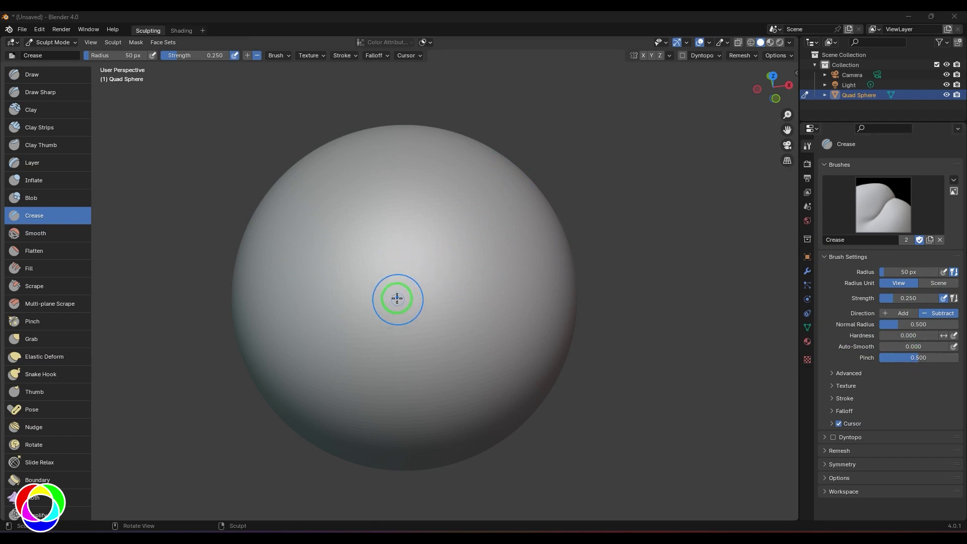
Carve a diagonal crease across the sphere's center with the Crease brush at 50 px radius and 0.250 strength, subtracting
mouse_move(335, 318)
left_mouse_down()
mouse_move(365, 317)
mouse_move(442, 258)
left_mouse_up()
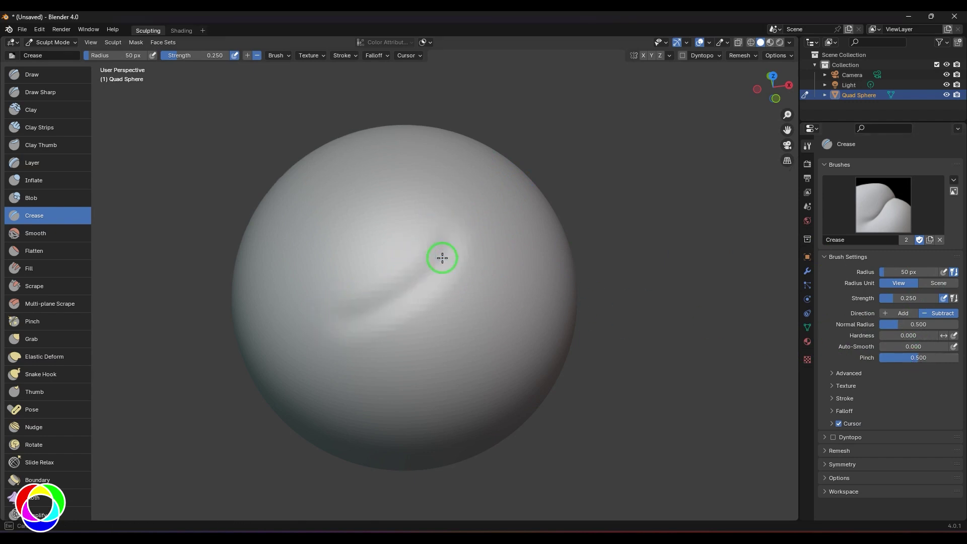
left_click_drag(402, 290, 336, 326)
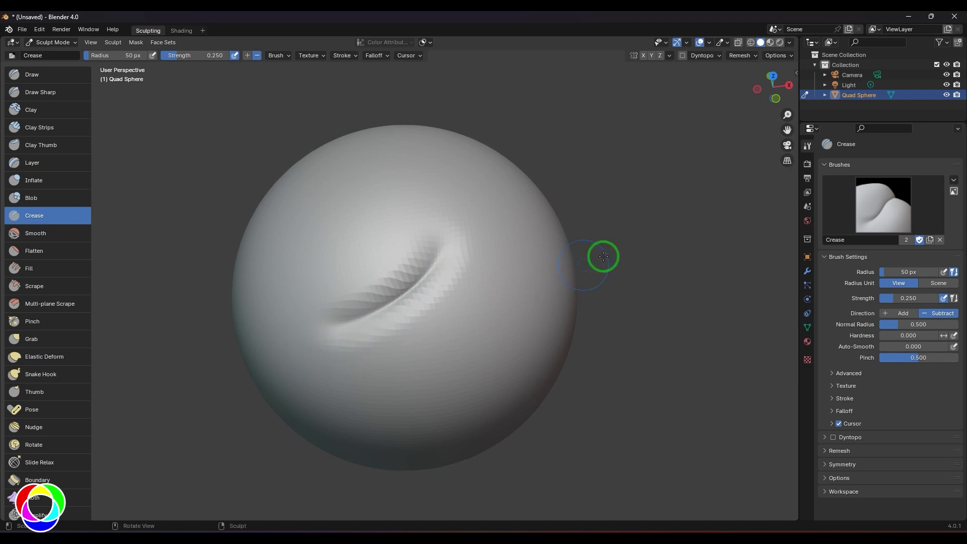
mouse_move(628, 253)
middle_mouse_down()
mouse_move(691, 214)
mouse_move(671, 188)
mouse_move(664, 251)
mouse_move(640, 256)
middle_mouse_up()
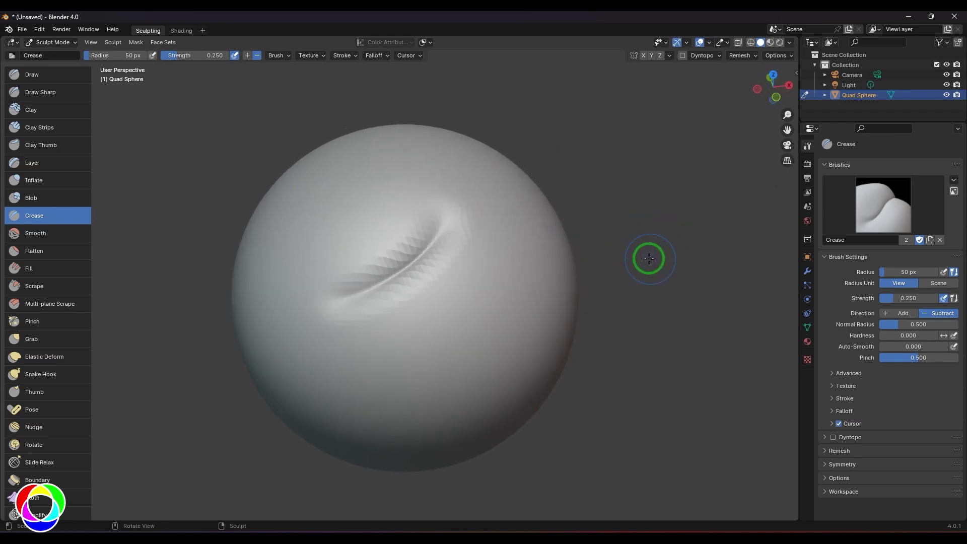
Carve a diagonal groove below the crease with the Draw brush at 0.500 strength, subtracting, and compare the two
left_click(68, 78)
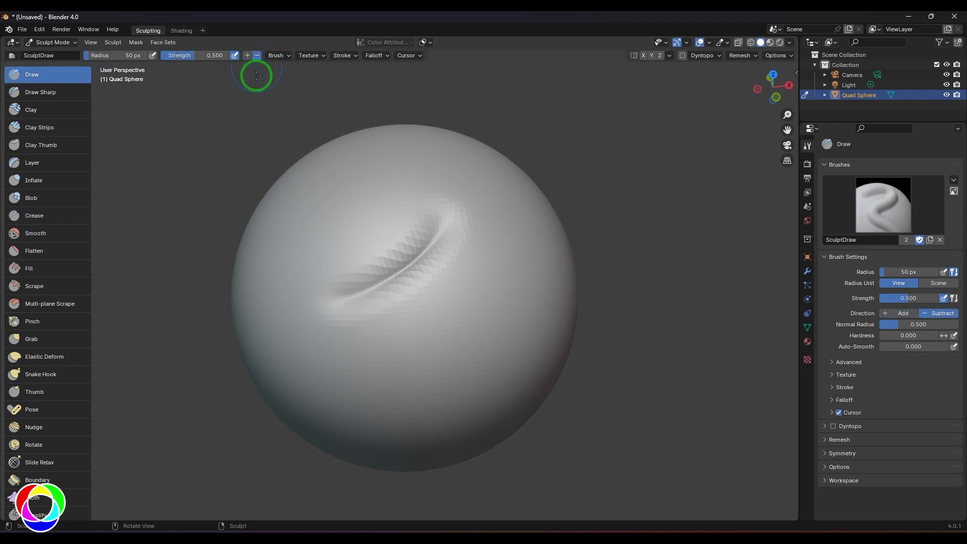
mouse_move(398, 376)
left_mouse_down()
mouse_move(504, 320)
mouse_move(575, 300)
left_mouse_up()
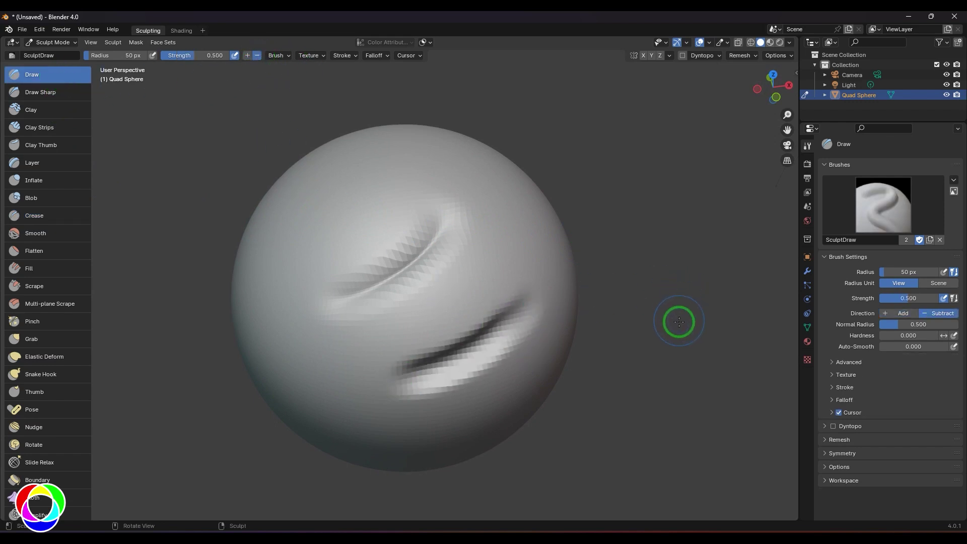
middle_click_drag(661, 336, 605, 328)
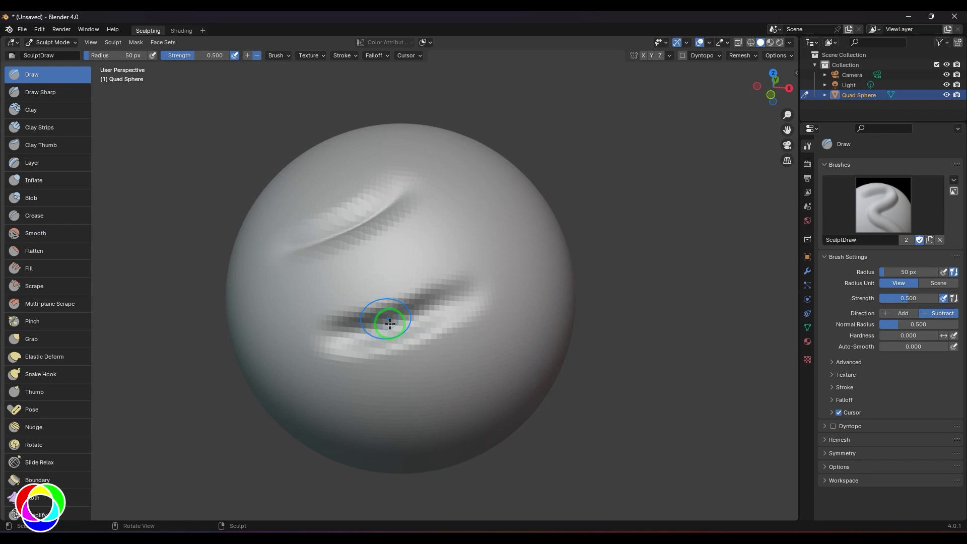
mouse_move(606, 212)
middle_mouse_down()
mouse_move(639, 232)
mouse_move(634, 217)
middle_mouse_up()
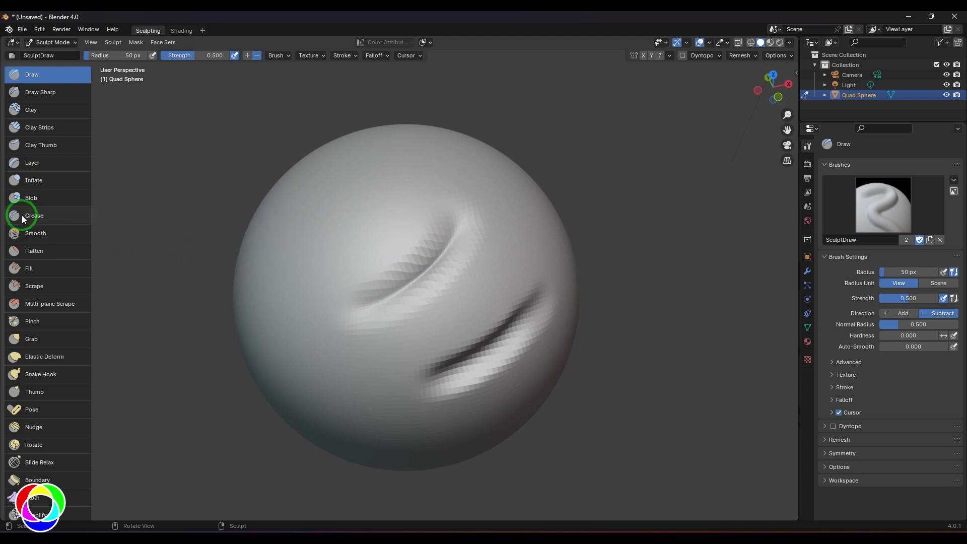
Set the Crease brush direction to Add and sculpt a raised diagonal ridge on the smooth area beside the first crease
left_click(61, 215)
middle_click_drag(615, 114, 477, 139)
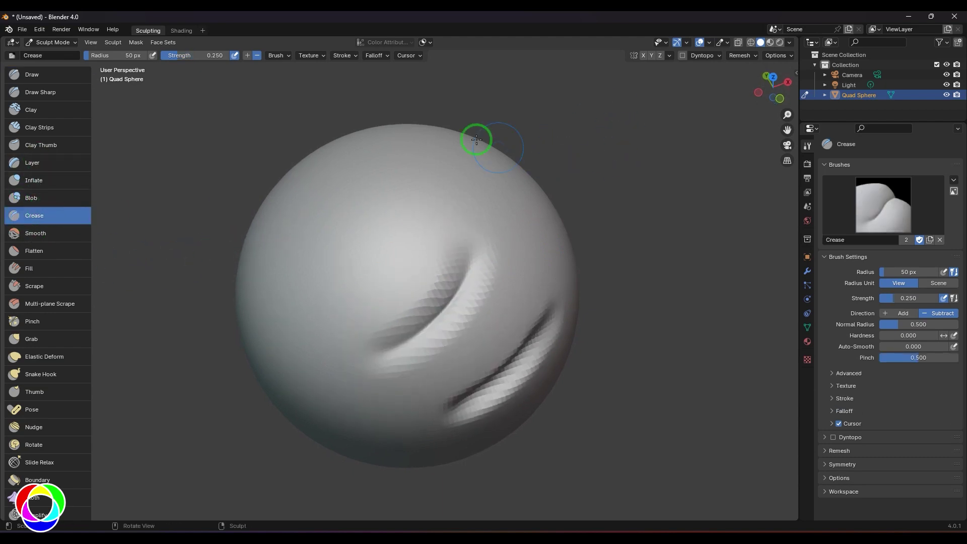
left_click(248, 56)
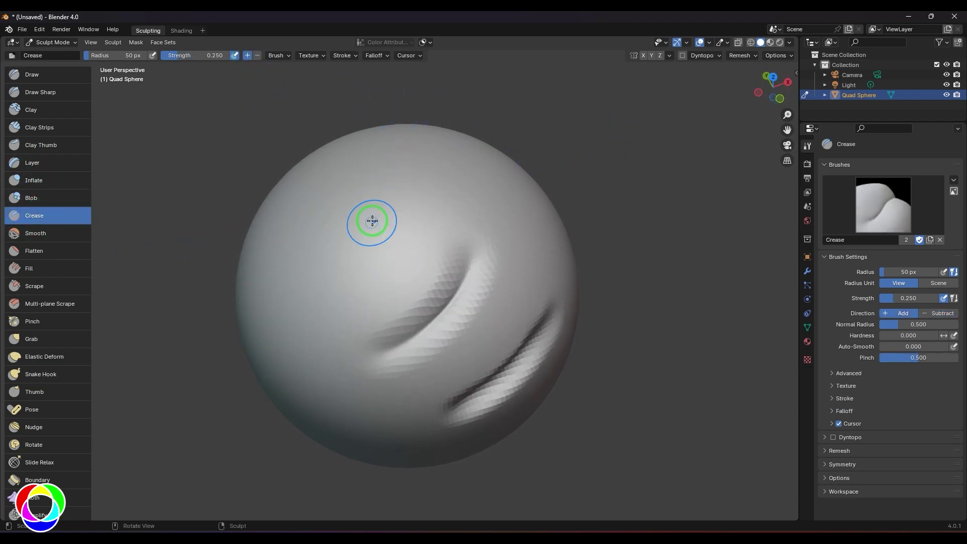
mouse_move(406, 226)
left_mouse_down()
mouse_move(397, 212)
mouse_move(345, 272)
left_mouse_up()
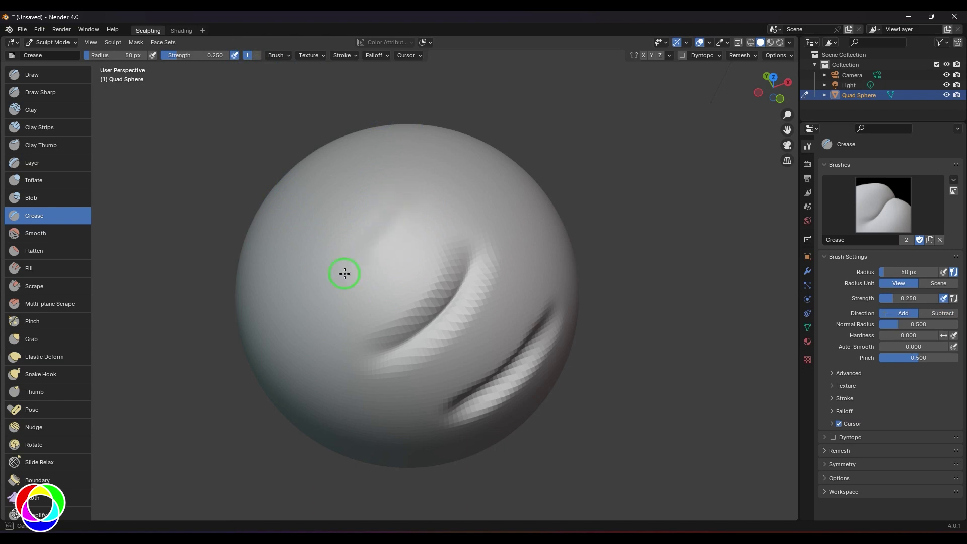
mouse_move(303, 295)
left_mouse_down()
mouse_move(335, 255)
mouse_move(388, 222)
left_mouse_up()
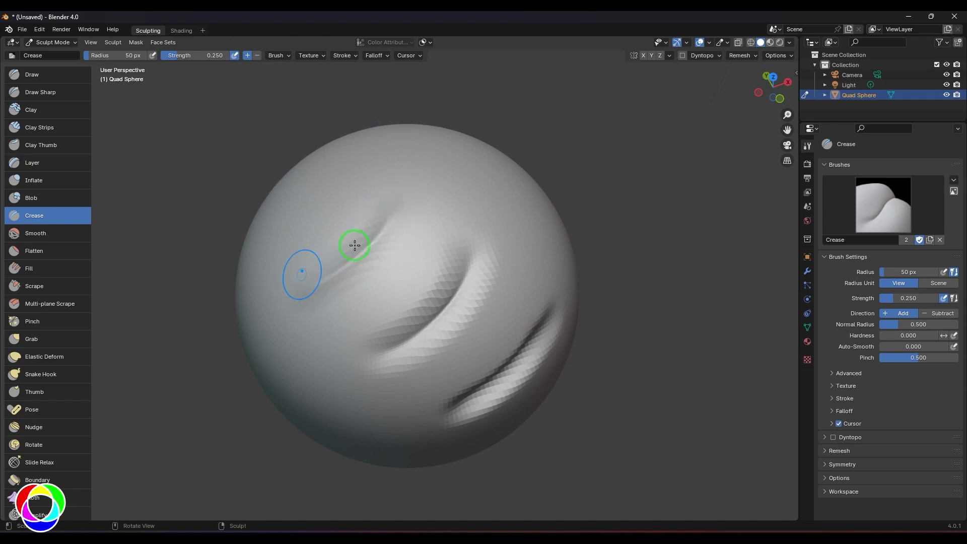
middle_click_drag(611, 177, 626, 162)
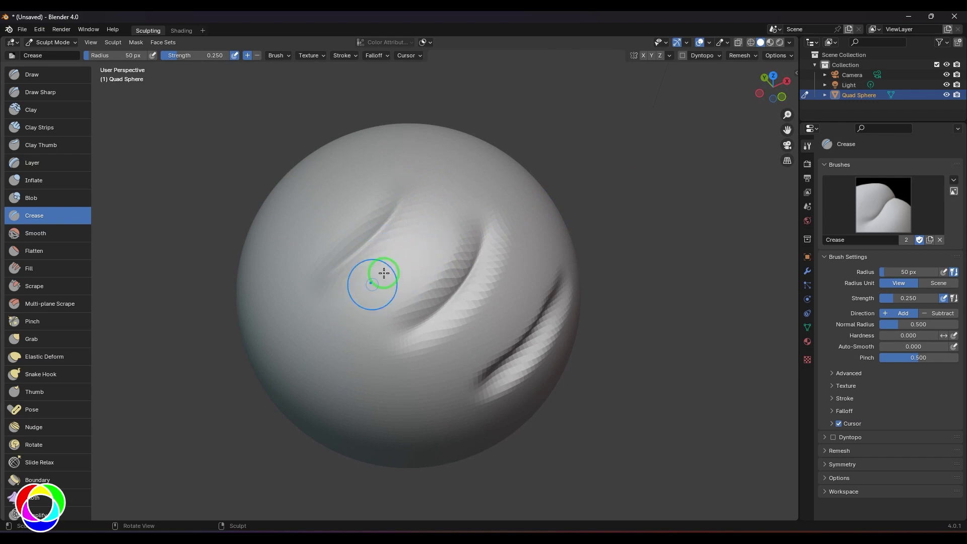
left_click_drag(328, 277, 381, 336)
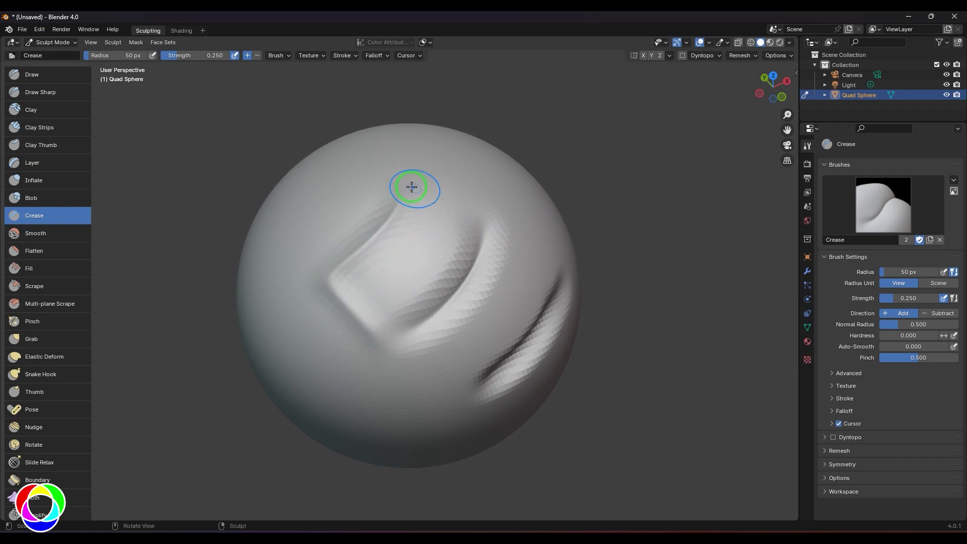
left_click_drag(412, 188, 441, 216)
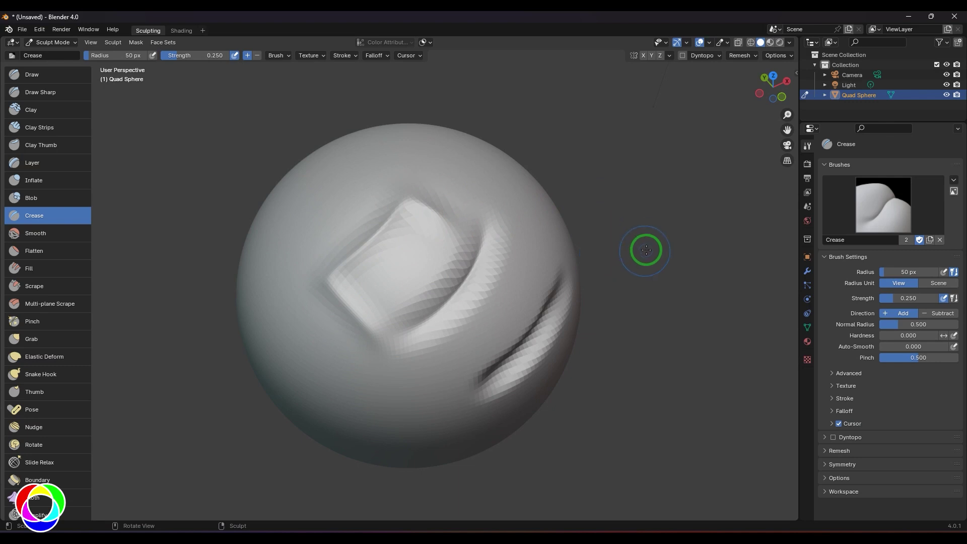
key("ctrl+z")
key("ctrl+z")
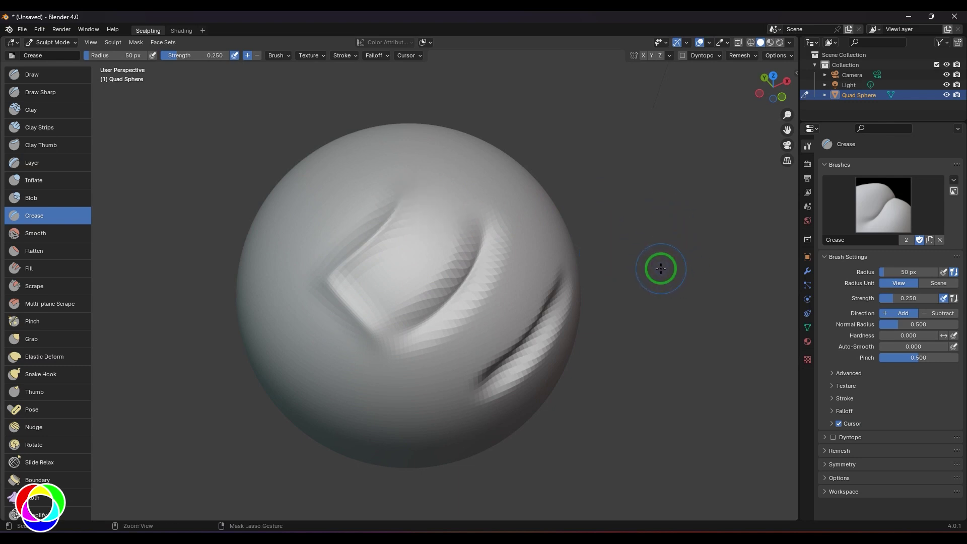
key("ctrl+z")
key("ctrl+z")
key("ctrl+z")
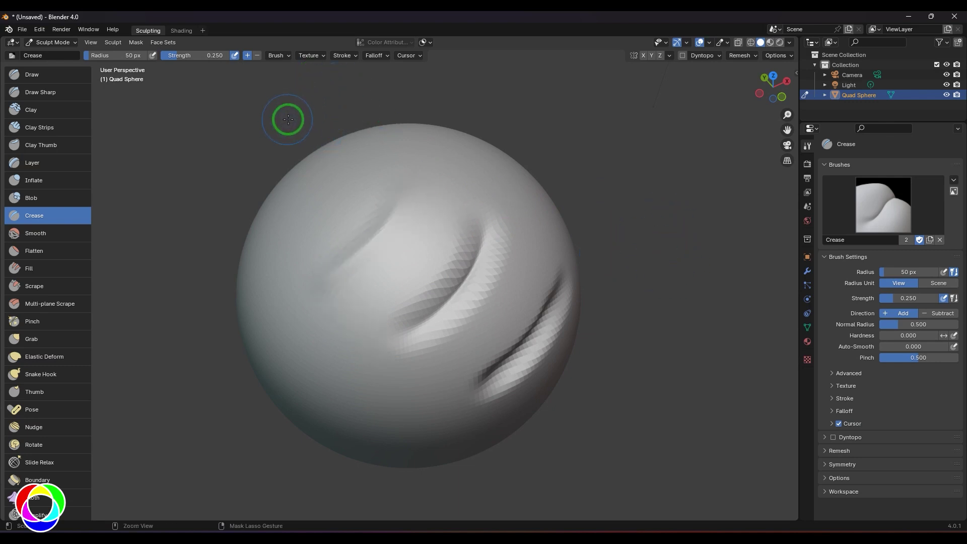
Set the Crease brush direction to Subtract and carve several curved creases on an untouched side of the sphere
left_click(257, 55)
mouse_move(640, 234)
middle_mouse_down()
mouse_move(652, 218)
mouse_move(509, 255)
middle_mouse_up()
mouse_move(325, 304)
left_mouse_down()
mouse_move(438, 242)
mouse_move(438, 211)
left_mouse_up()
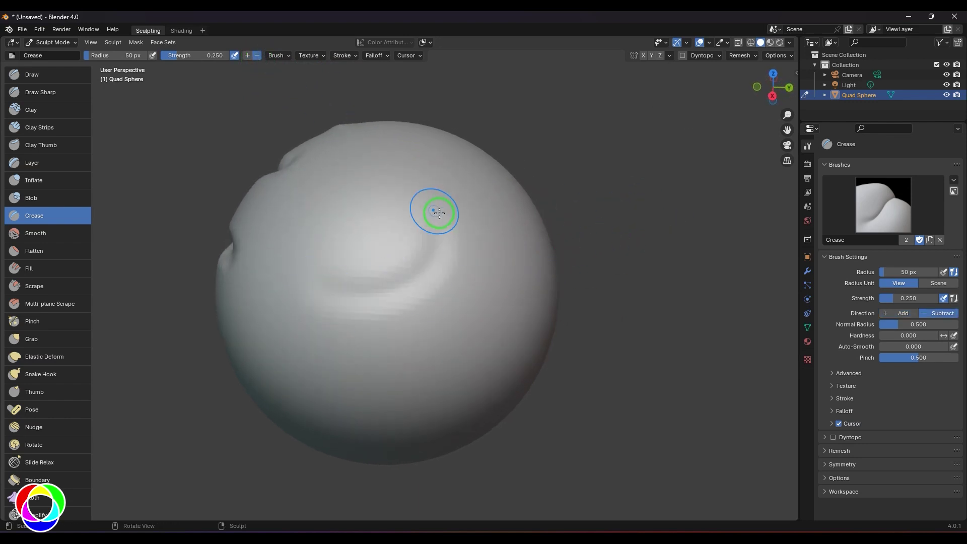
left_click_drag(346, 346, 506, 290)
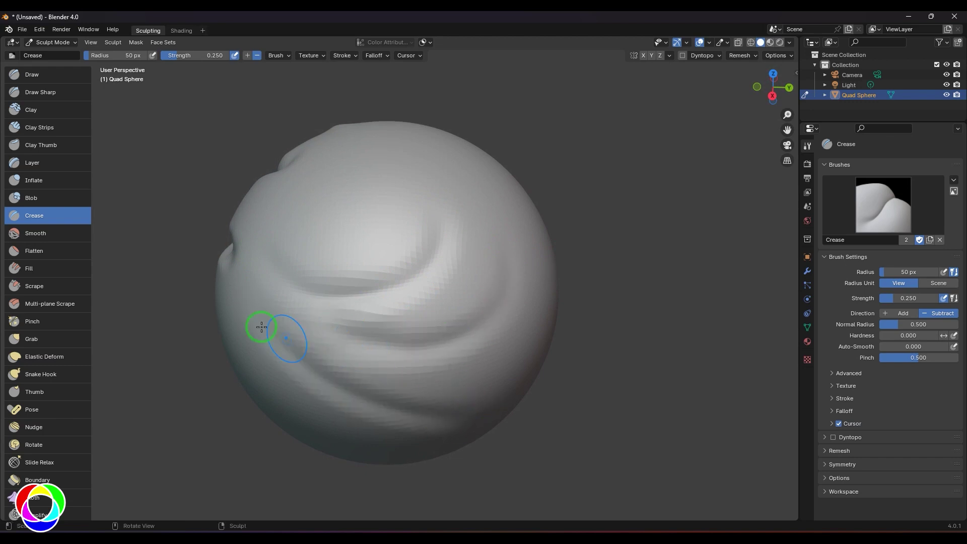
middle_click_drag(557, 313, 493, 321)
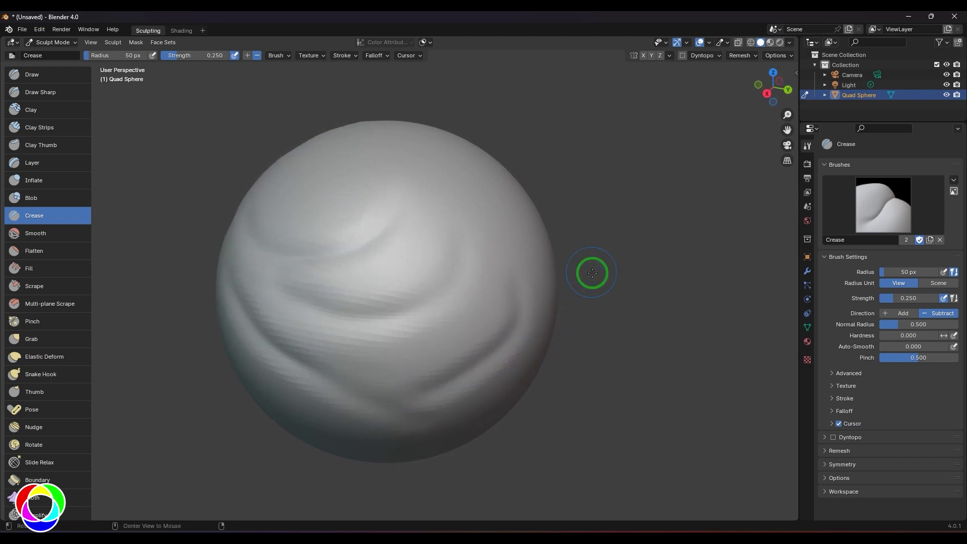
Enlarge the Crease brush radius to 91 px, set its direction to Add, and raise ridges between the curved creases
middle_click_drag(591, 272, 603, 304)
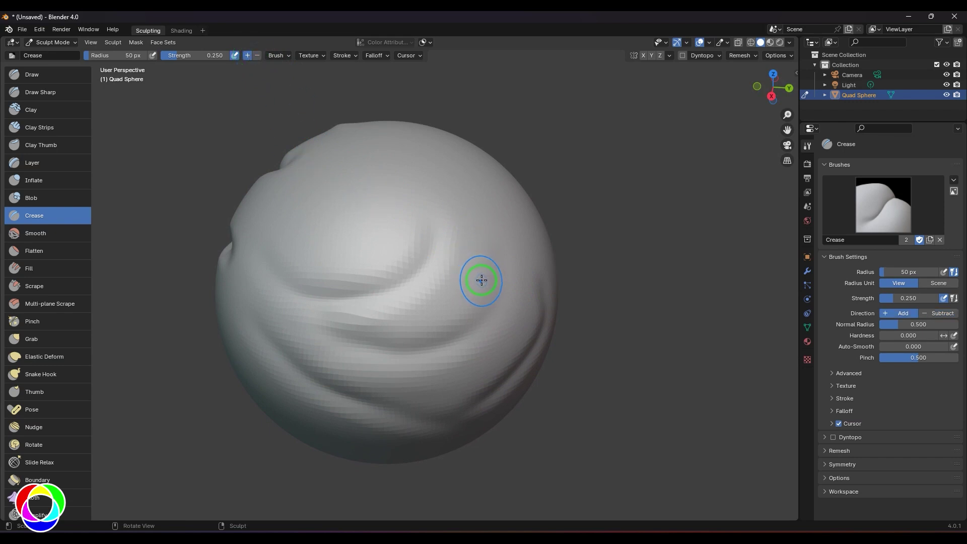
key("bracketright")
key("bracketright")
key("bracketright")
left_click_drag(480, 254, 415, 311)
mouse_move(478, 235)
left_mouse_down()
mouse_move(462, 295)
mouse_move(439, 317)
mouse_move(339, 257)
mouse_move(371, 252)
left_mouse_up()
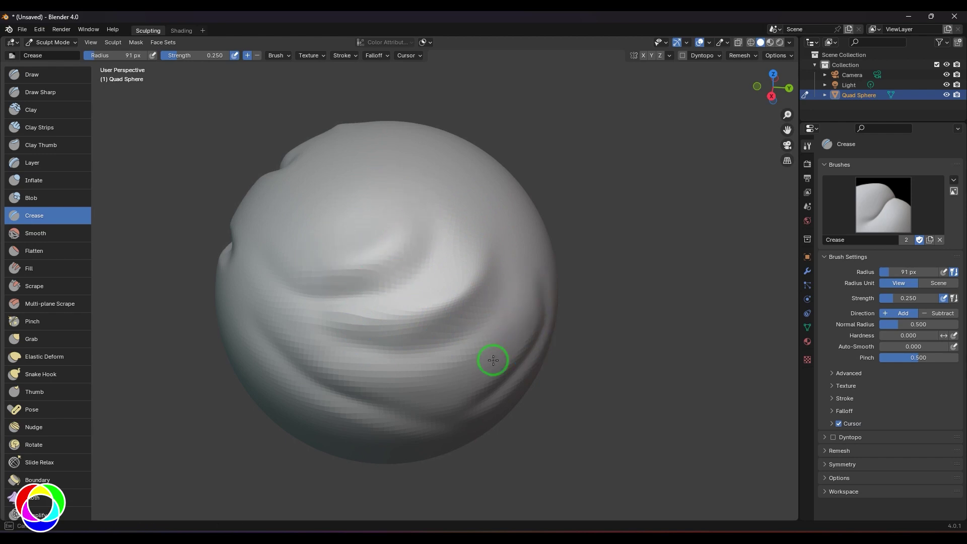
left_click_drag(344, 378, 503, 372)
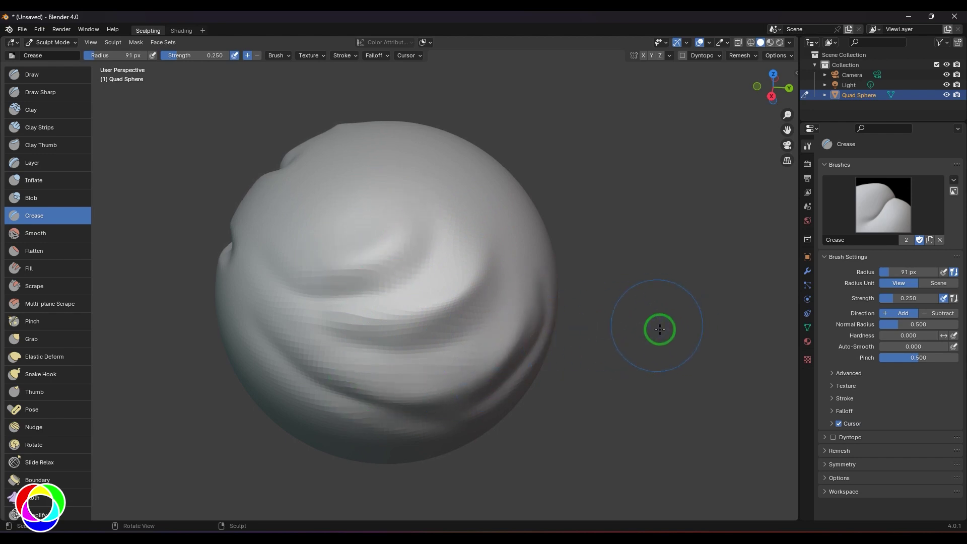
Set the Crease brush direction to Subtract and deepen the lowest curved crease
mouse_move(659, 328)
middle_mouse_down()
mouse_move(595, 313)
mouse_move(678, 317)
mouse_move(609, 328)
middle_mouse_up()
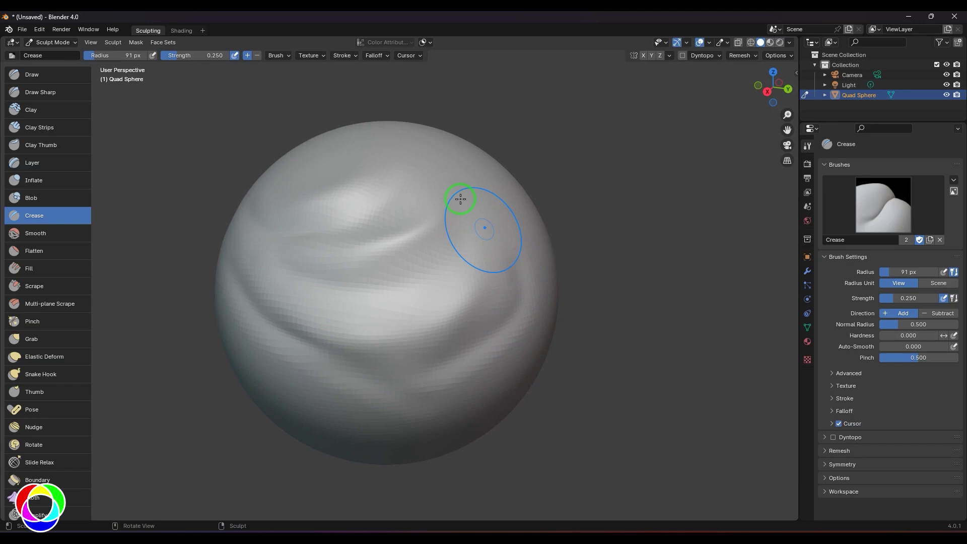
left_click(257, 55)
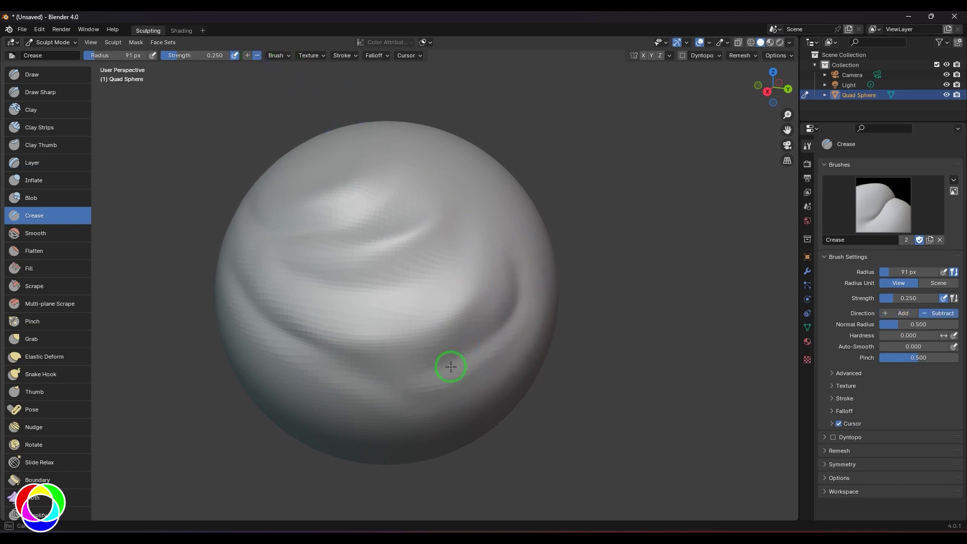
middle_click_drag(399, 378, 808, 274)
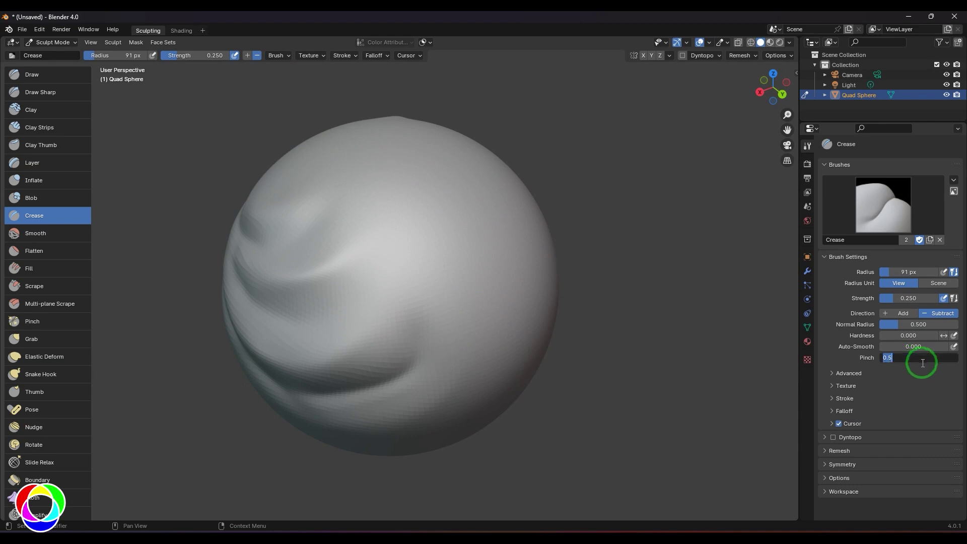
Carve a short diagonal groove on a clean area with Pinch 0, and another just above it with Pinch 1
middle_click_drag(662, 274, 632, 289)
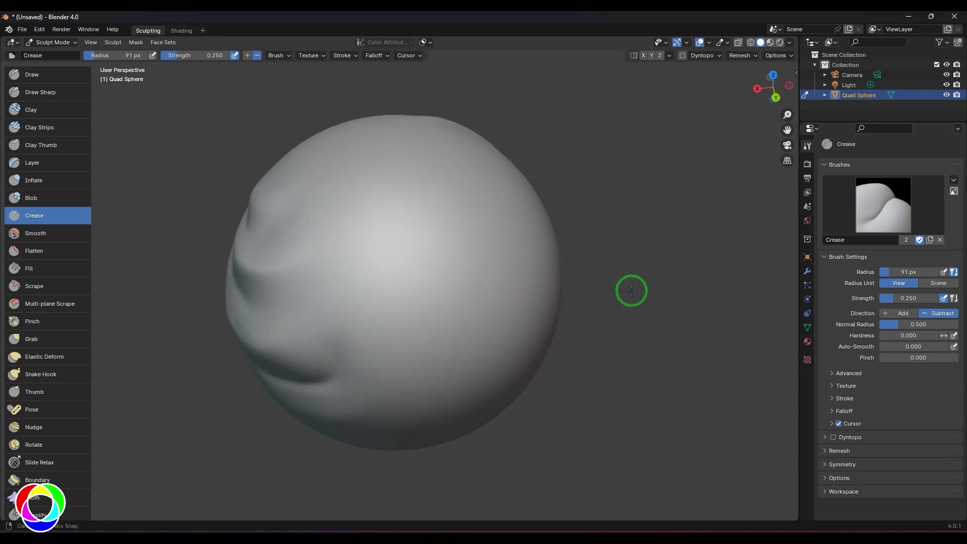
mouse_move(444, 300)
left_mouse_down()
mouse_move(495, 266)
mouse_move(479, 285)
left_mouse_up()
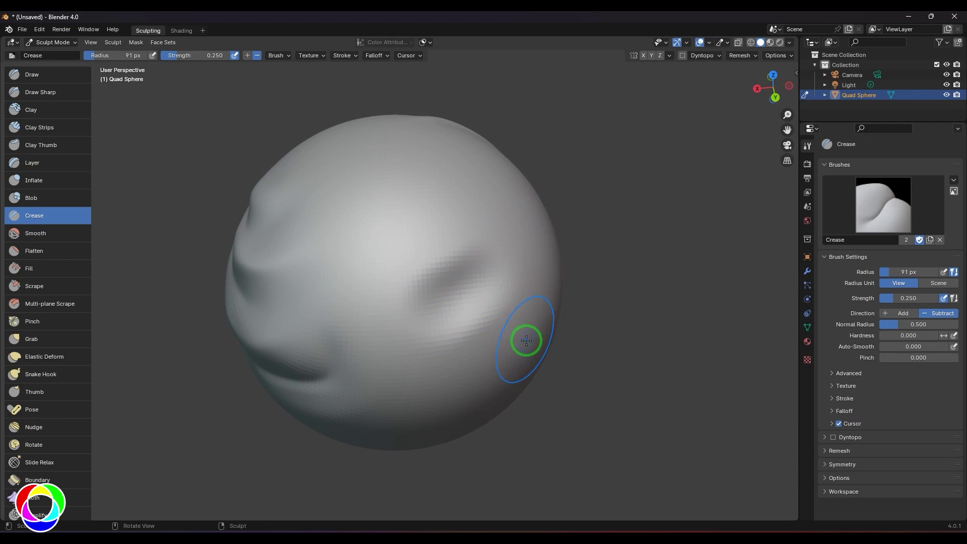
left_click(926, 358)
type("1")
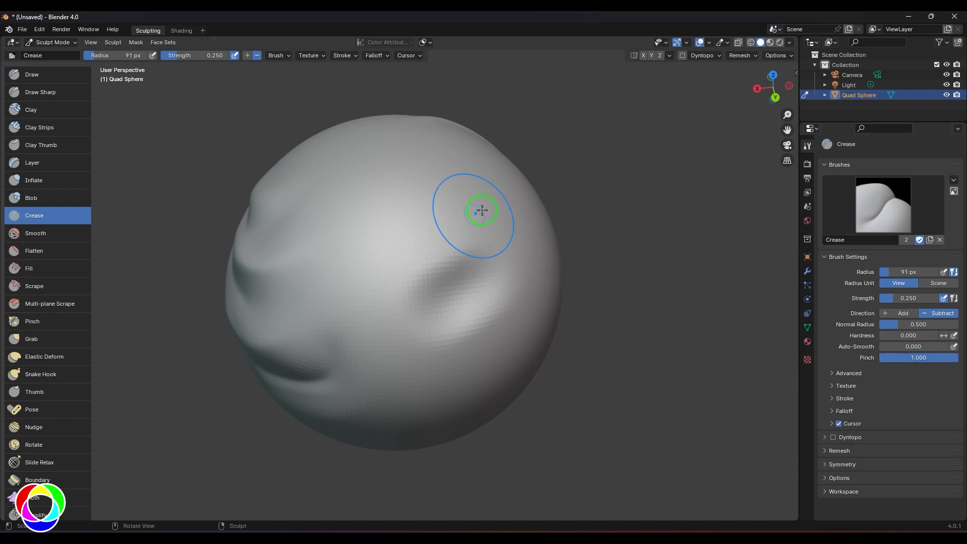
left_click_drag(449, 203, 372, 254)
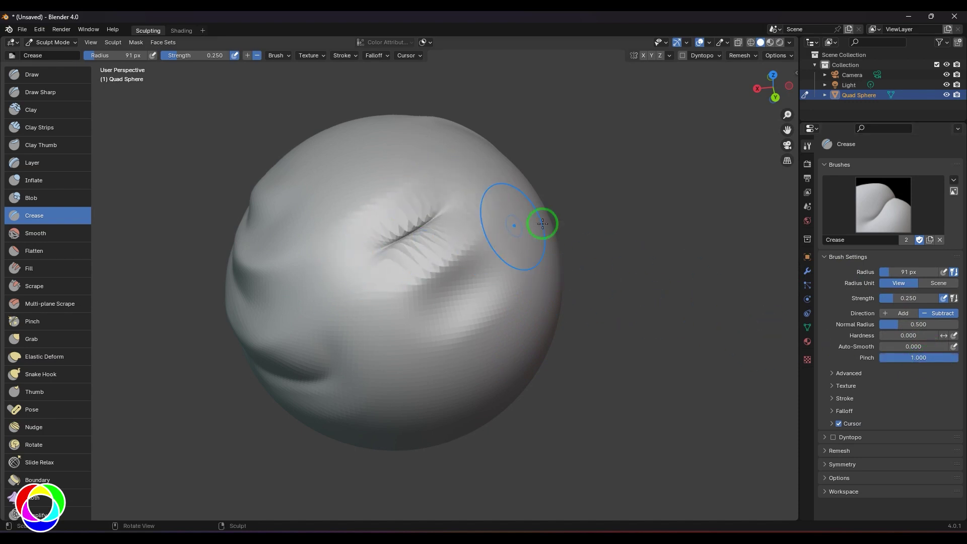
Enable the Wireframe overlay in the viewport to examine the mesh around the pinched crease
middle_click_drag(542, 222, 608, 236)
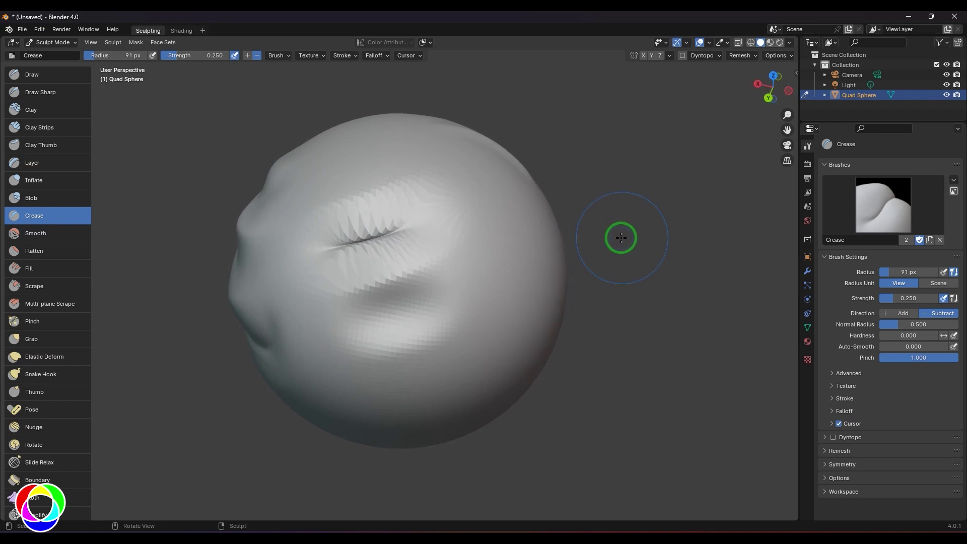
left_click(708, 44)
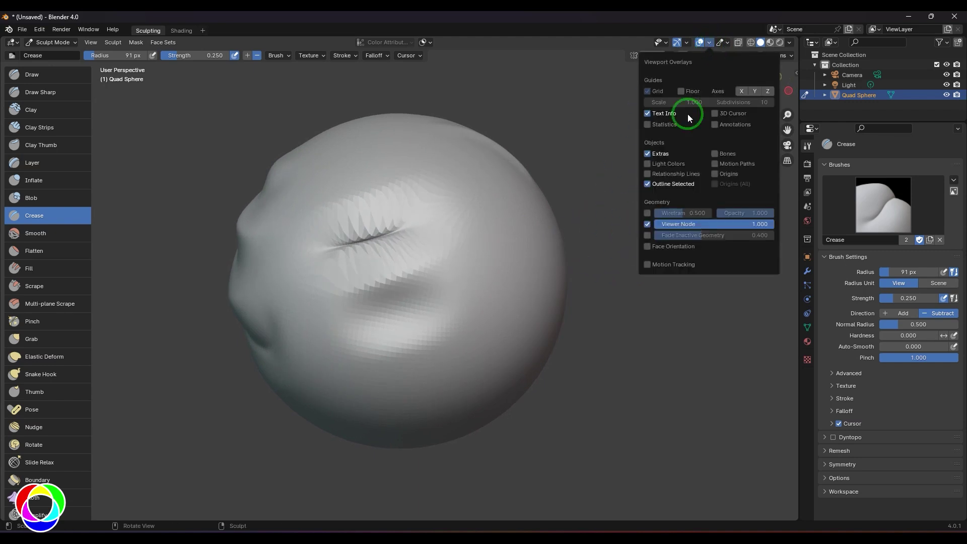
left_click(647, 213)
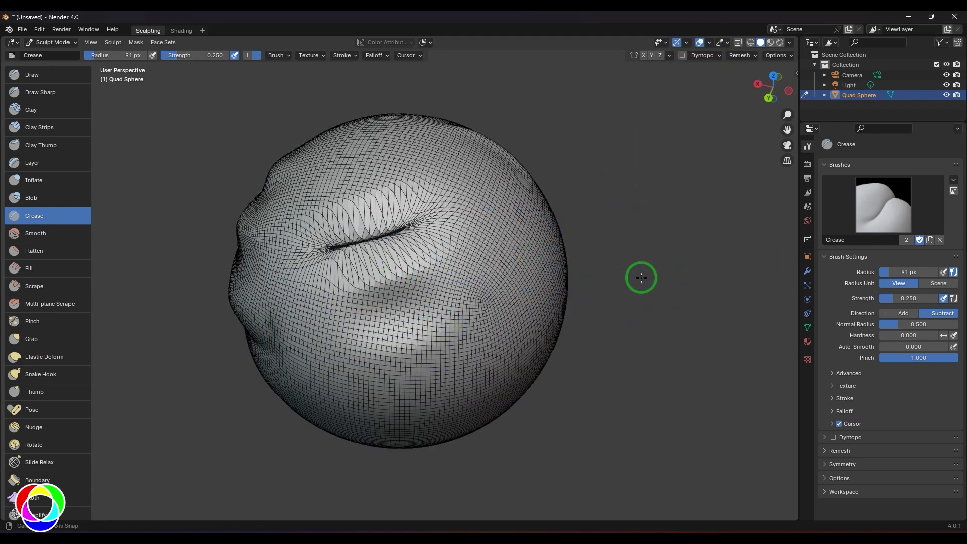
Set the Crease brush's Pinch to 0.5 and carve a diagonal crease across the lower part of the wireframed sphere
middle_click_drag(639, 276, 672, 296)
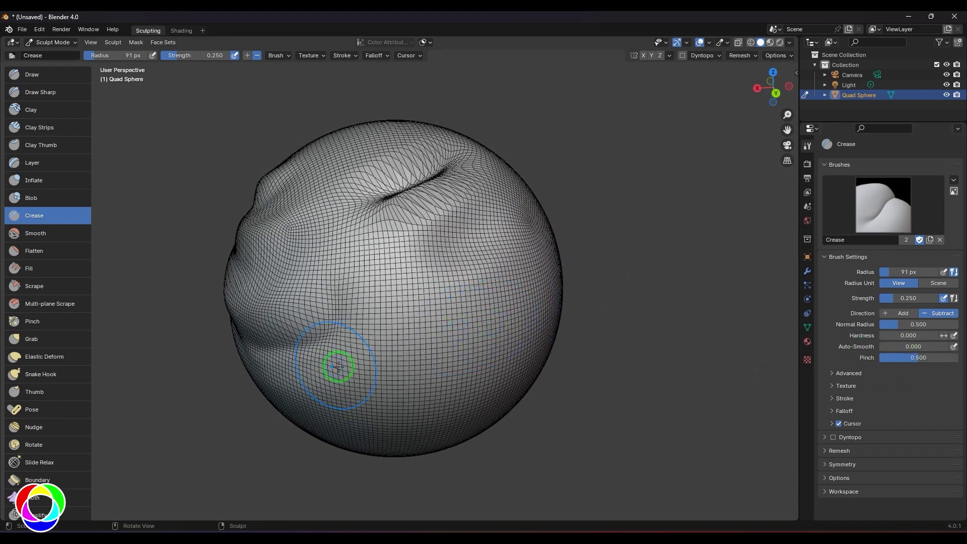
mouse_move(335, 367)
left_mouse_down()
mouse_move(488, 308)
mouse_move(373, 360)
mouse_move(555, 311)
left_mouse_up()
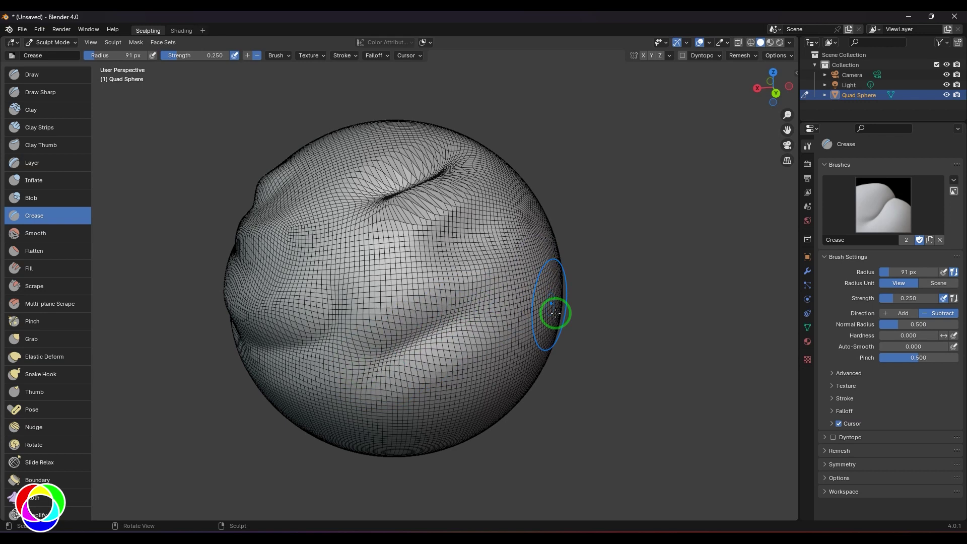
mouse_move(598, 331)
middle_mouse_down()
mouse_move(628, 322)
mouse_move(501, 345)
middle_mouse_up()
mouse_move(500, 346)
left_mouse_down()
mouse_move(395, 330)
mouse_move(546, 319)
mouse_move(410, 335)
mouse_move(544, 327)
left_mouse_up()
mouse_move(544, 328)
middle_mouse_down()
mouse_move(627, 330)
mouse_move(398, 313)
middle_mouse_up()
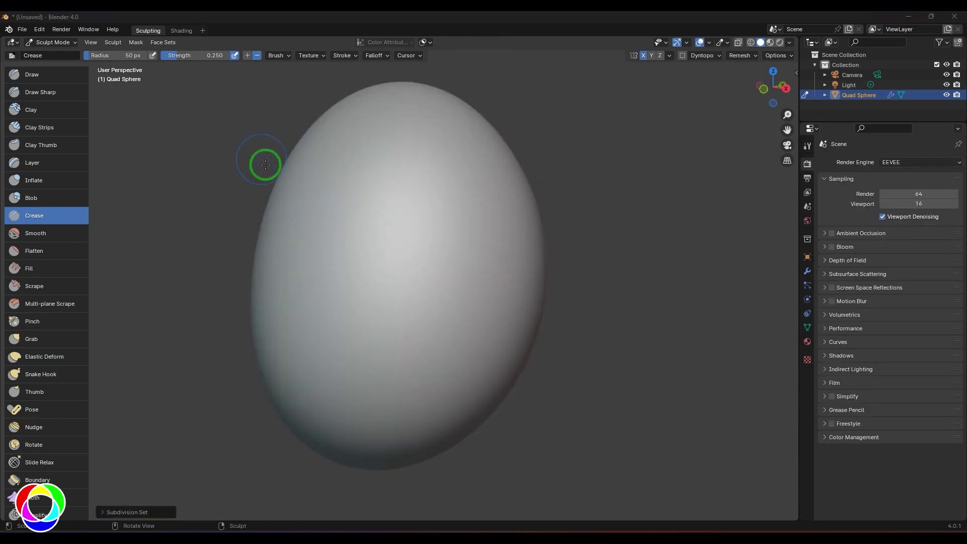
Set the Crease brush's Strength to 1.5 and Radius to 8 px, and undo a short diagonal test groove on the egg
left_click(214, 57)
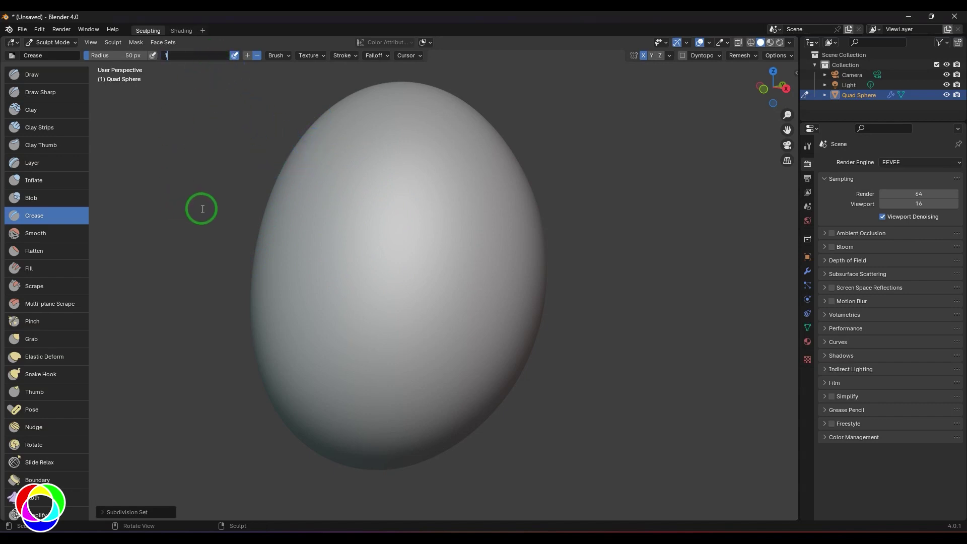
key("Return")
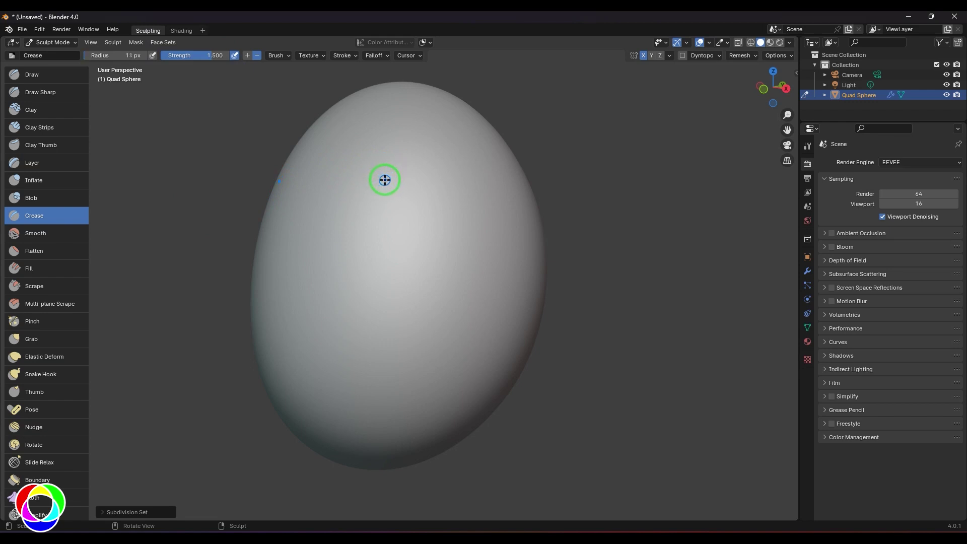
mouse_move(325, 231)
left_mouse_down()
mouse_move(388, 199)
mouse_move(414, 201)
left_mouse_up()
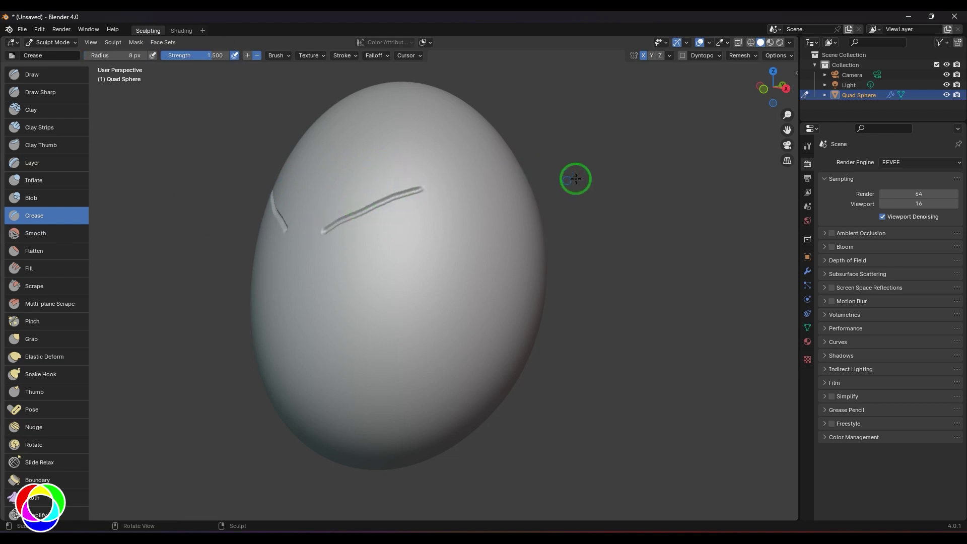
middle_click_drag(587, 168, 618, 184)
key("ctrl+z")
key("ctrl+z")
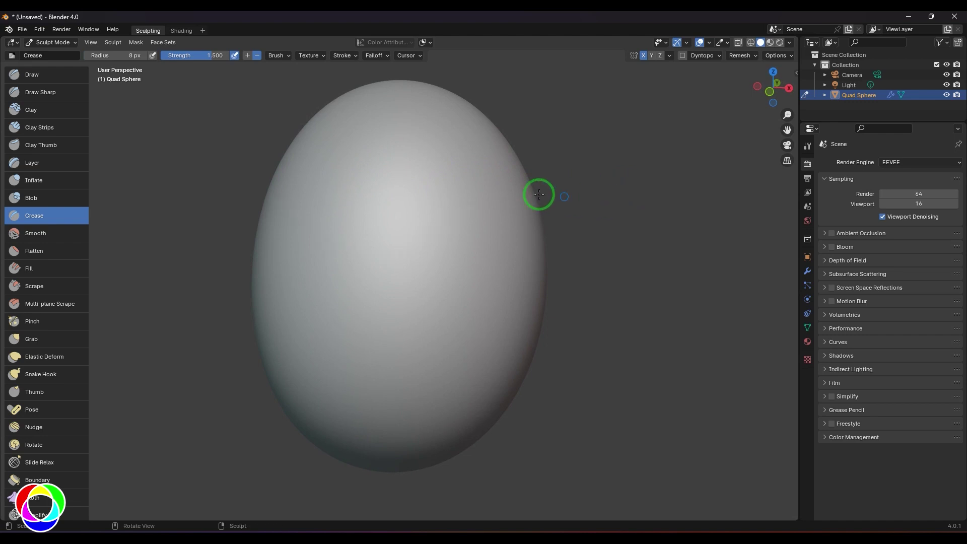
Enable Stabilize Stroke for the Crease brush and carve a closed teardrop outline in the upper half of the egg
left_click(808, 147)
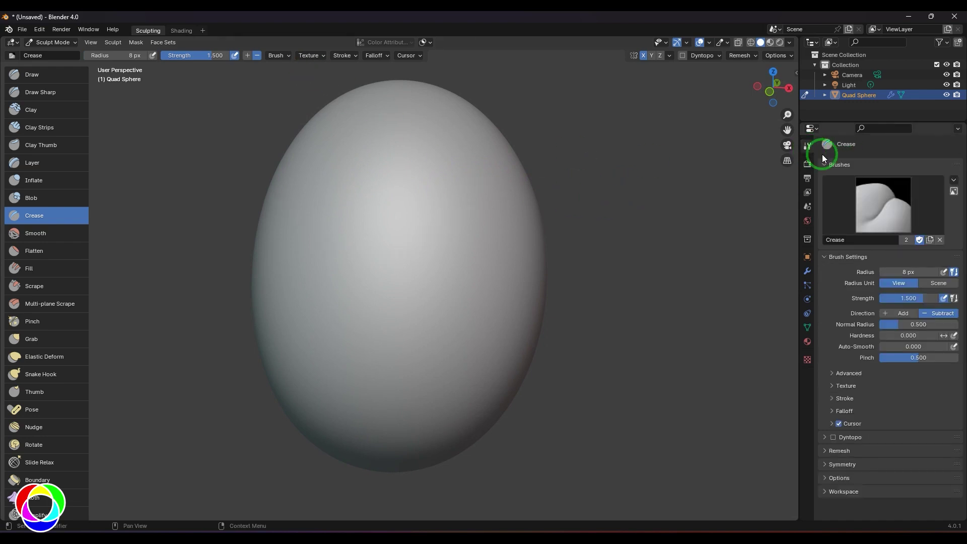
left_click(844, 400)
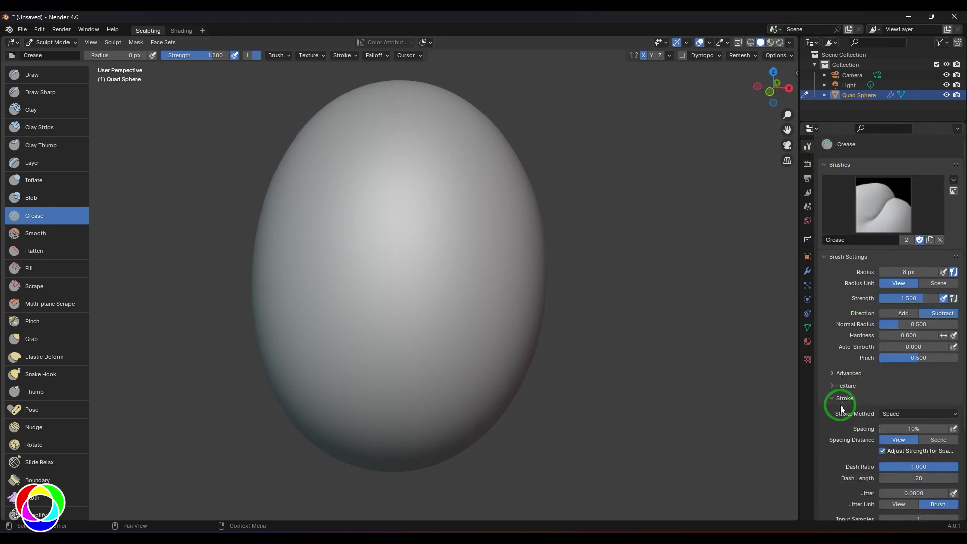
scroll(849, 418, "down", 5)
left_click(832, 434)
left_click(839, 434)
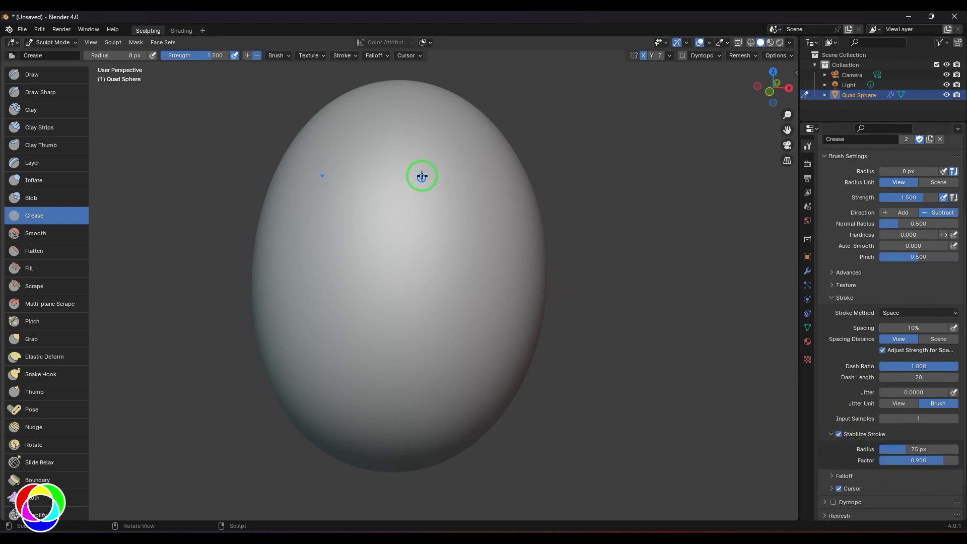
mouse_move(395, 216)
left_mouse_down()
mouse_move(380, 268)
mouse_move(474, 271)
left_mouse_up()
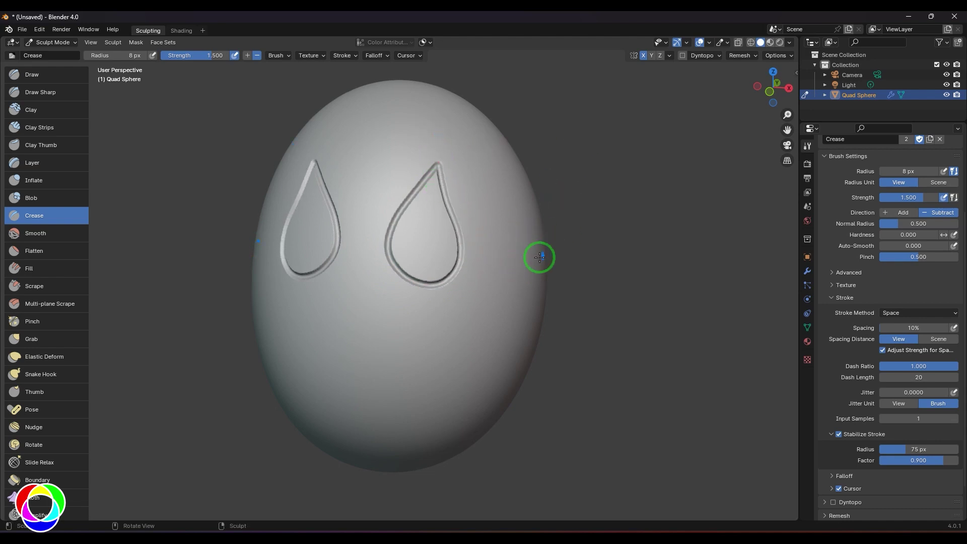
middle_click_drag(620, 224, 625, 231)
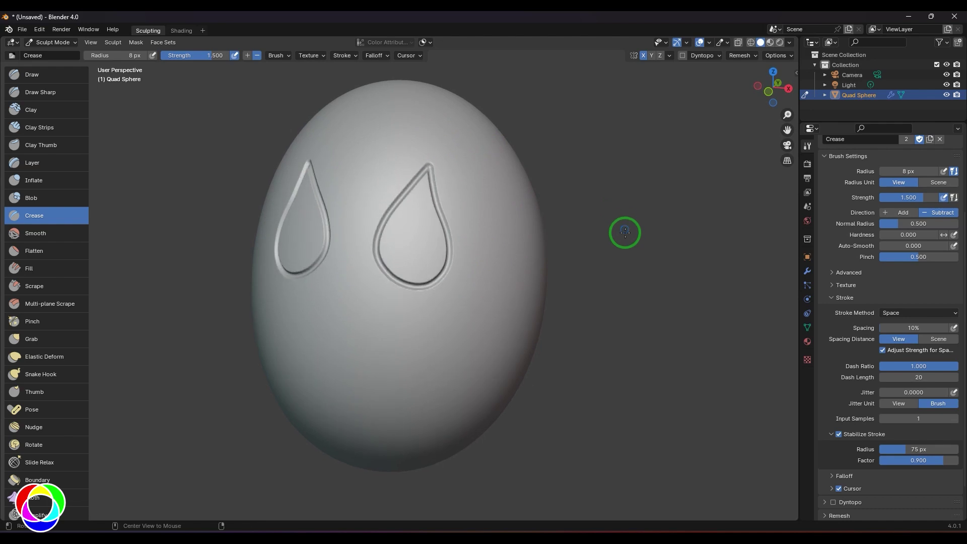
Set the stroke method to Line and carve connected straight grooves below and around the outer side of the teardrop, up towards the top
left_click(350, 57)
left_click(361, 73)
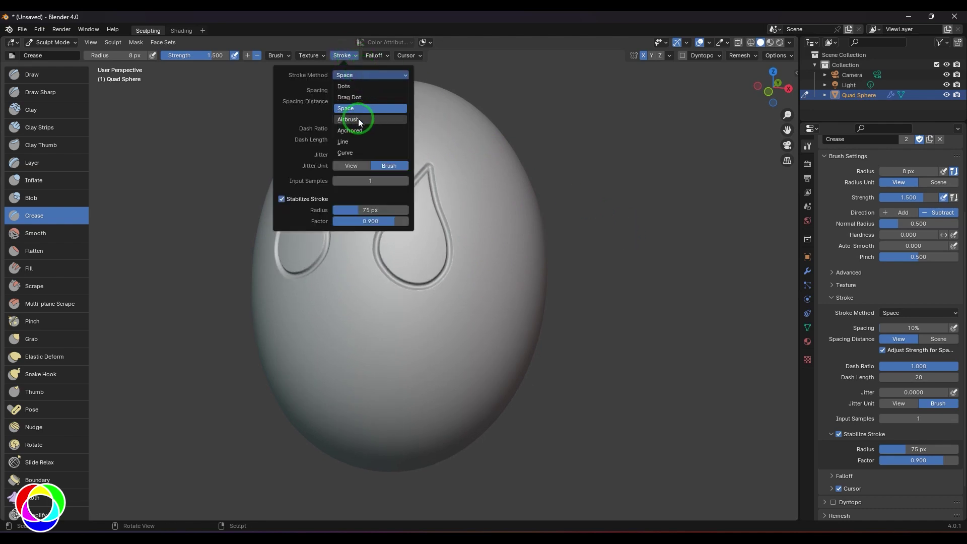
left_click(347, 142)
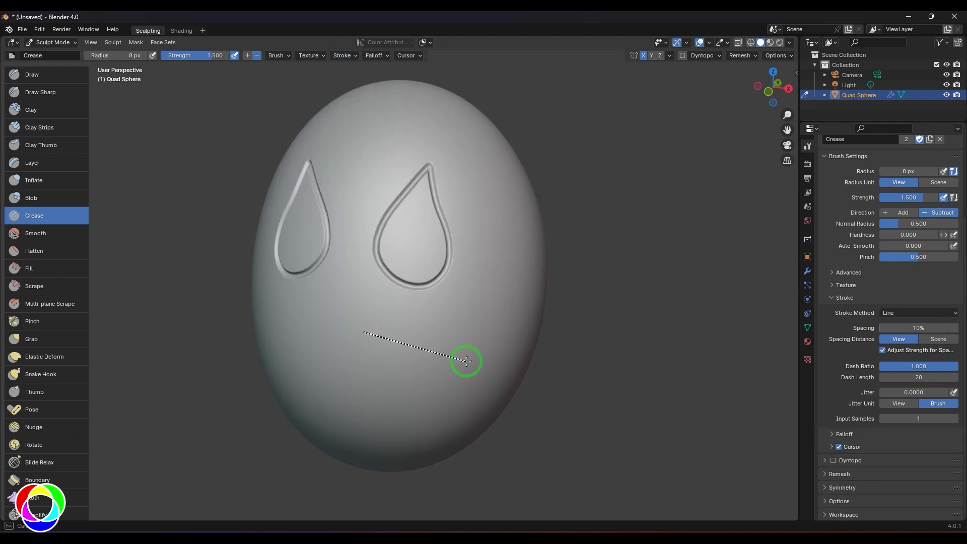
left_click_drag(466, 361, 467, 363)
mouse_move(625, 339)
middle_mouse_down()
mouse_move(649, 326)
mouse_move(640, 330)
middle_mouse_up()
middle_click_drag(617, 297, 494, 334)
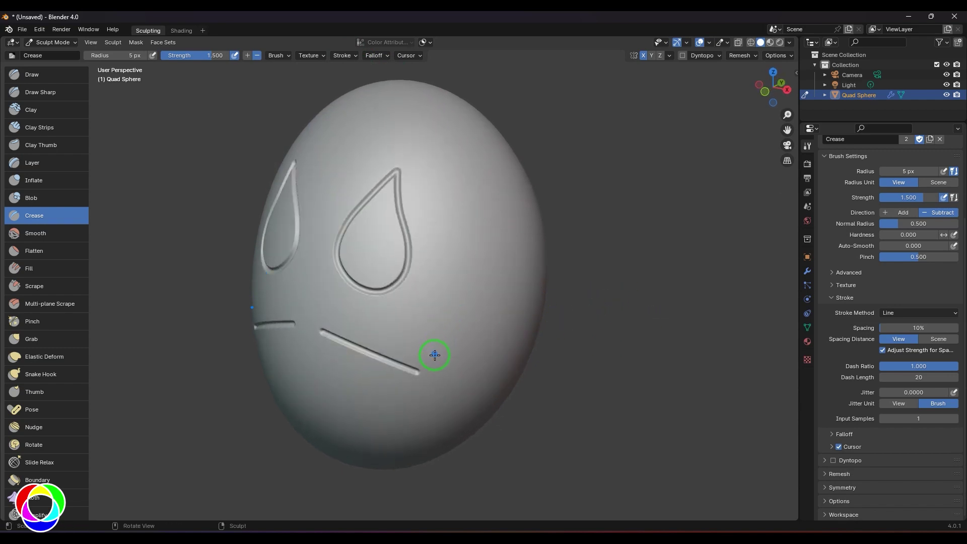
left_click_drag(478, 317, 475, 319)
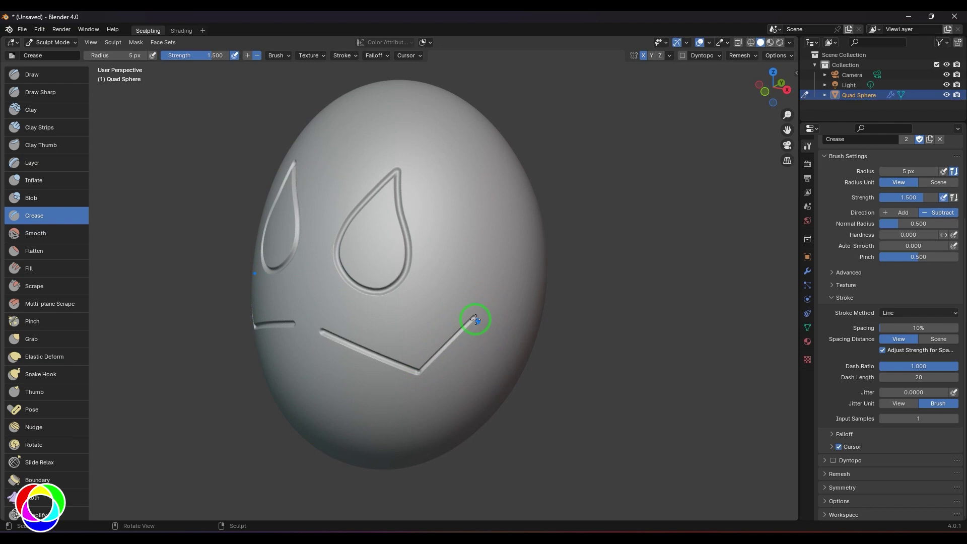
left_click_drag(483, 189, 480, 191)
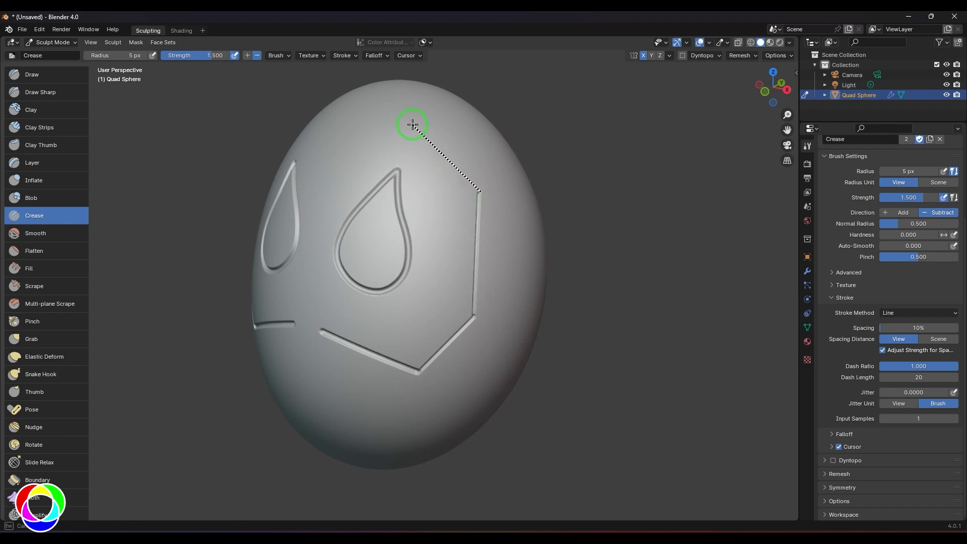
left_click_drag(412, 124, 409, 125)
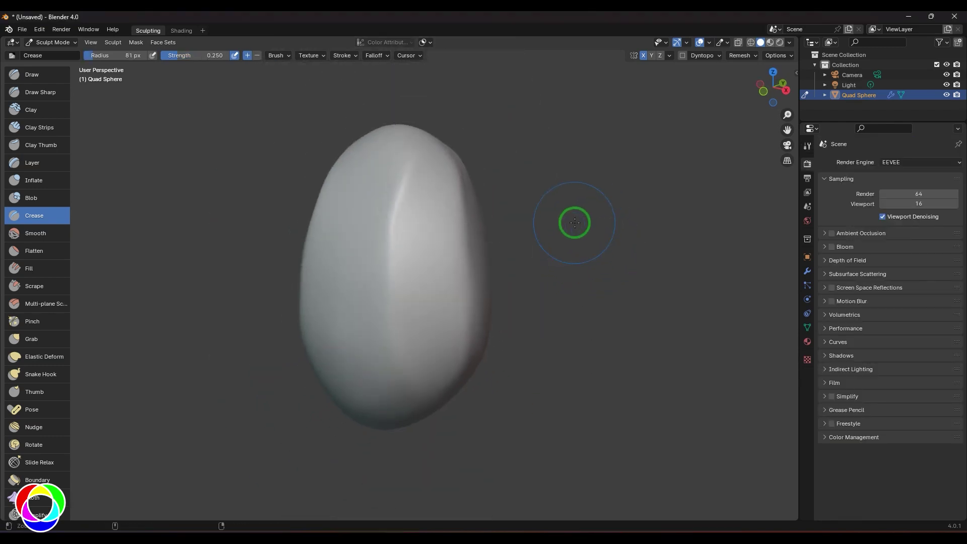
With the Crease brush in Add direction at 81 px, build up the front vertical ridge from the top to the base of the egg
mouse_move(615, 232)
middle_mouse_down()
mouse_move(546, 259)
mouse_move(661, 216)
mouse_move(639, 231)
middle_mouse_up()
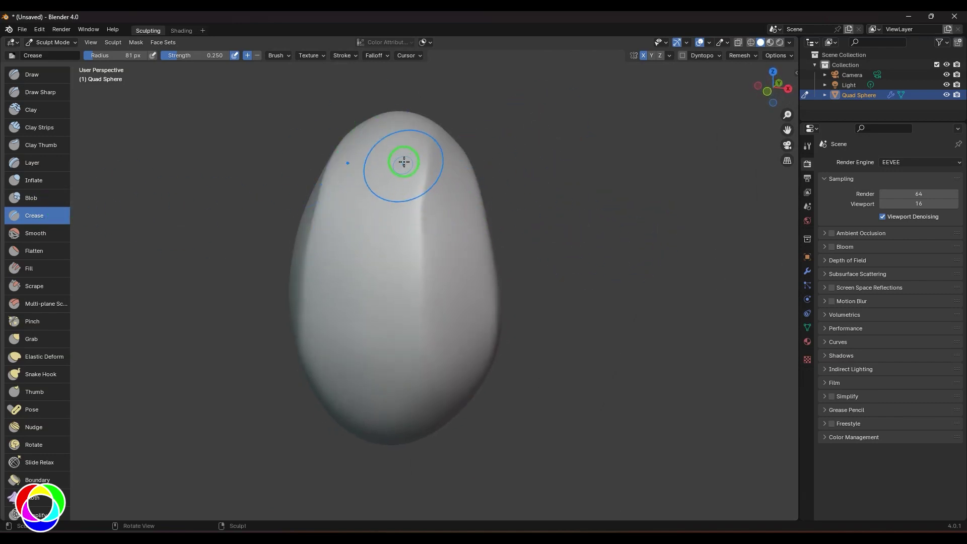
left_click_drag(440, 132, 423, 168)
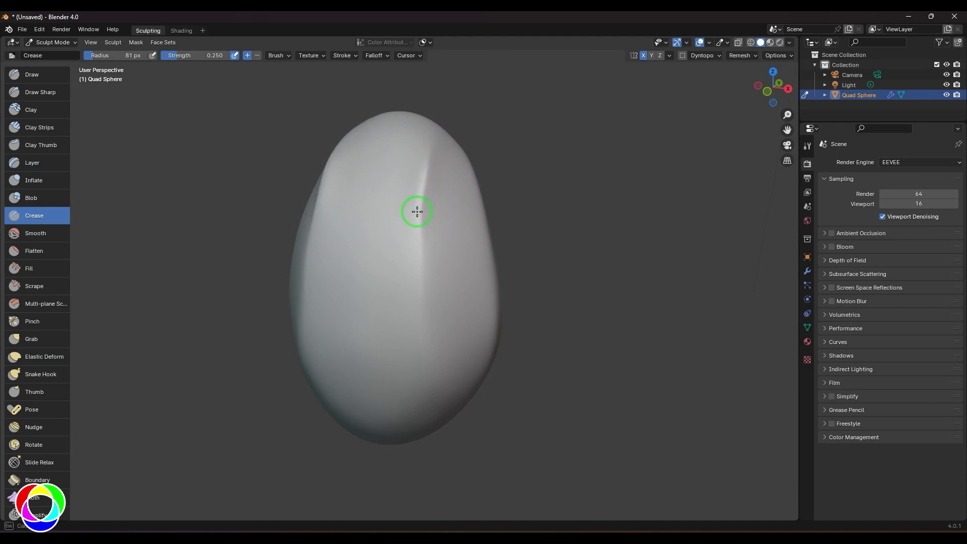
left_click_drag(417, 212, 420, 271)
mouse_move(418, 313)
left_mouse_down()
mouse_move(425, 380)
mouse_move(450, 408)
left_mouse_up()
middle_click_drag(622, 268, 591, 302)
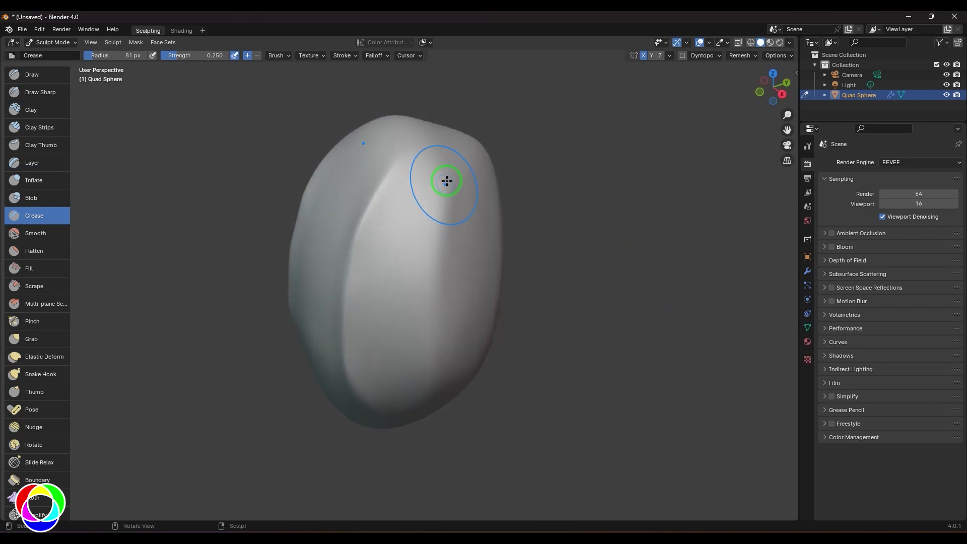
Raise a second vertical ridge along the side of the egg with repeated Crease strokes
left_click_drag(447, 181, 429, 334)
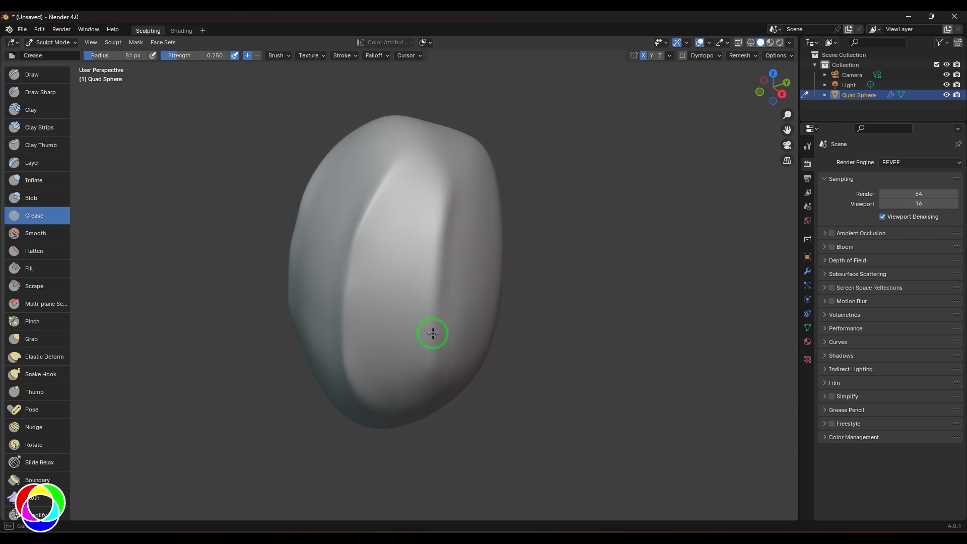
left_click_drag(437, 216, 440, 227)
mouse_move(438, 187)
left_mouse_down()
mouse_move(431, 343)
mouse_move(442, 402)
left_mouse_up()
Reinforce the front ridge along its length and sharpen it with the brush radius reduced to 57 px
middle_click_drag(604, 302, 655, 289)
left_click_drag(422, 201, 432, 157)
mouse_move(419, 224)
left_mouse_down()
mouse_move(418, 337)
mouse_move(441, 378)
left_mouse_up()
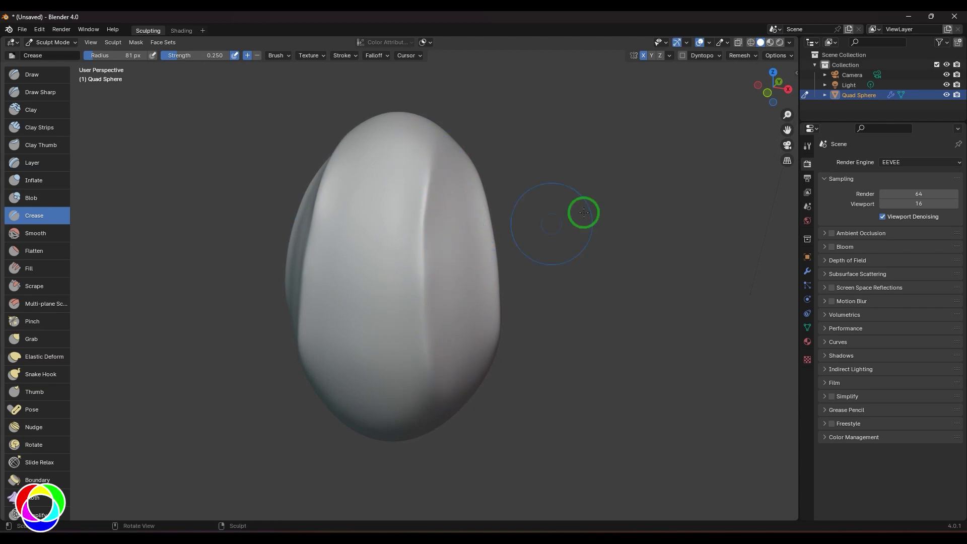
middle_click_drag(584, 213, 555, 222)
key("bracketleft")
key("bracketleft")
key("bracketleft")
left_click_drag(385, 222, 384, 272)
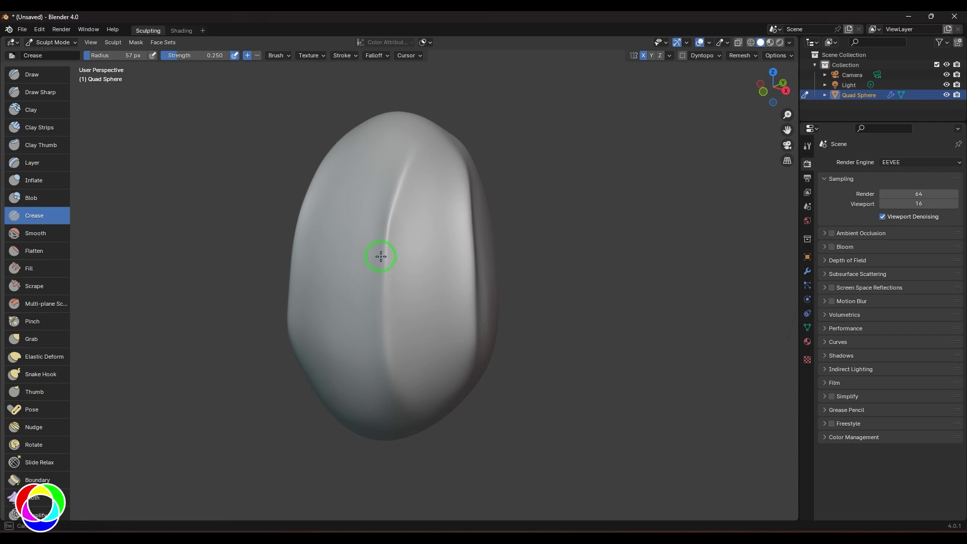
left_click_drag(384, 339, 389, 344)
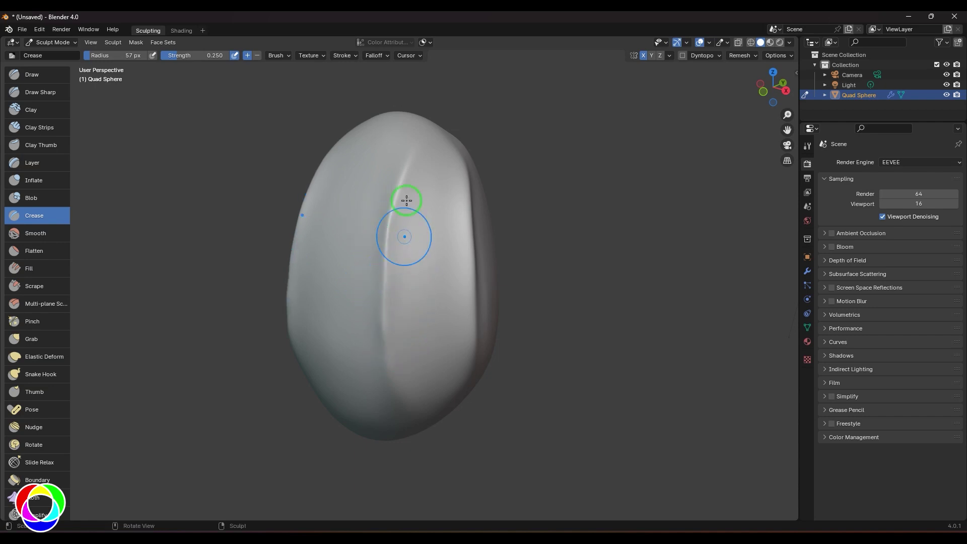
Set the Crease brush's Strength to 1.1, its direction to Subtract and its Radius to 15 px
left_click(201, 57)
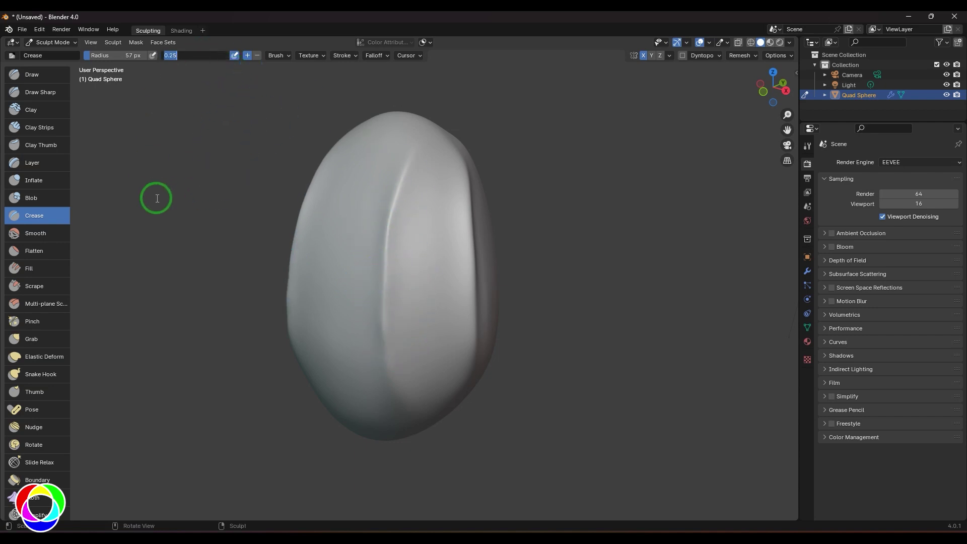
type("1.1")
key("Return")
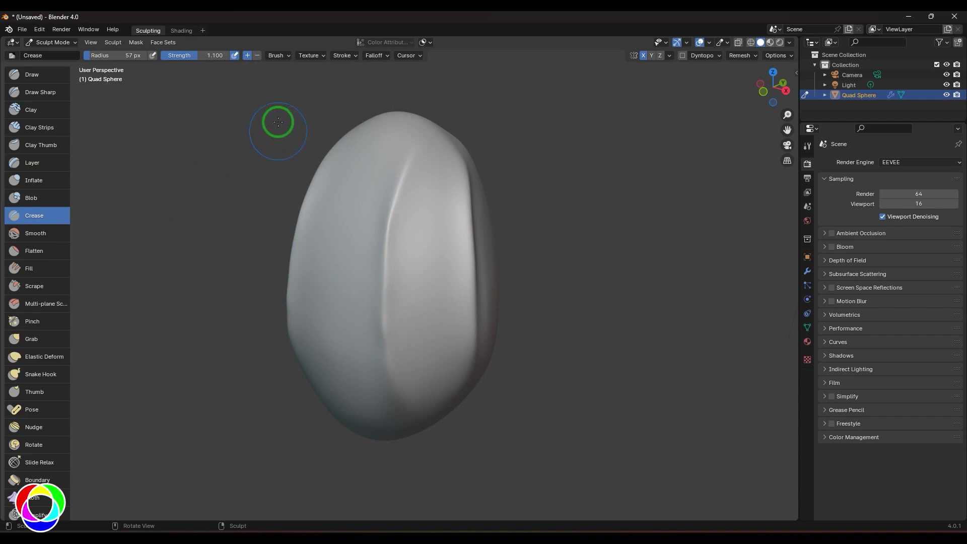
left_click(256, 56)
key("f")
left_click(407, 190)
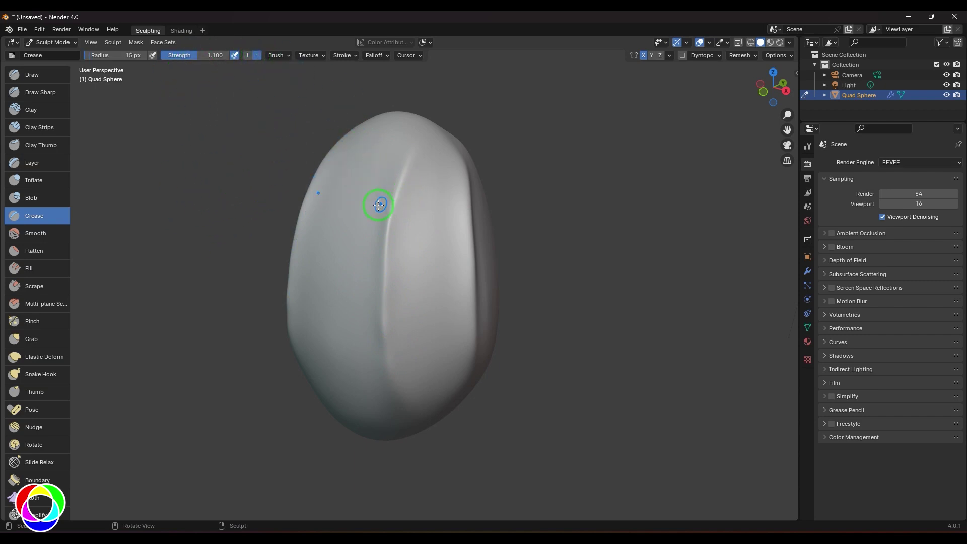
Carve straight groove segments at 4 px from near the top beside the front ridge, bending across it, after undoing a wider first attempt
left_click(351, 56)
left_click(360, 76)
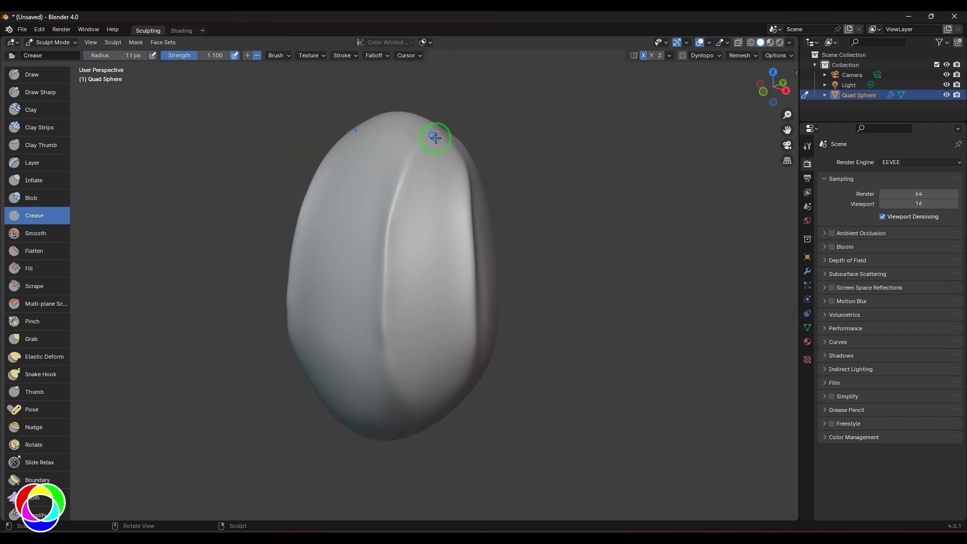
left_click_drag(436, 137, 423, 236)
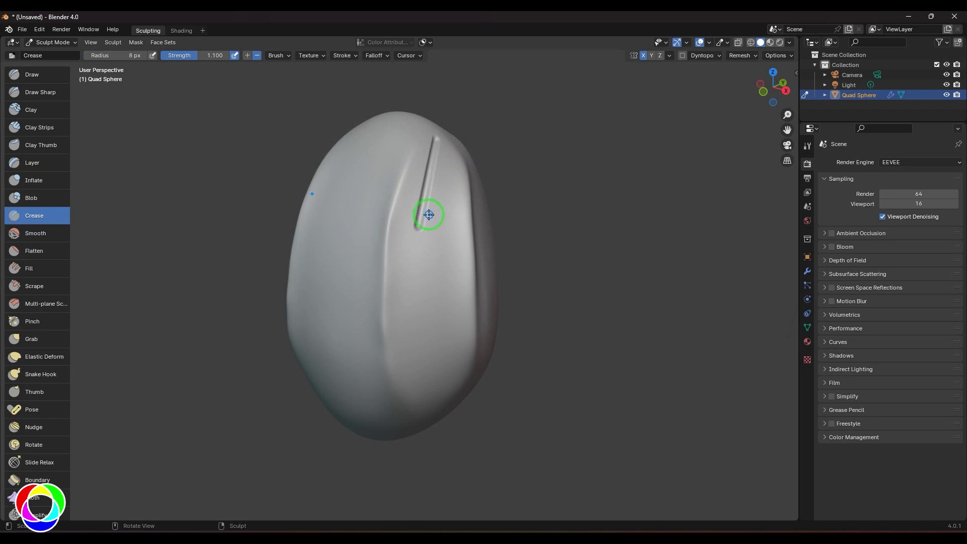
key("ctrl+z")
mouse_move(438, 142)
left_mouse_down()
mouse_move(415, 232)
mouse_move(374, 237)
left_mouse_up()
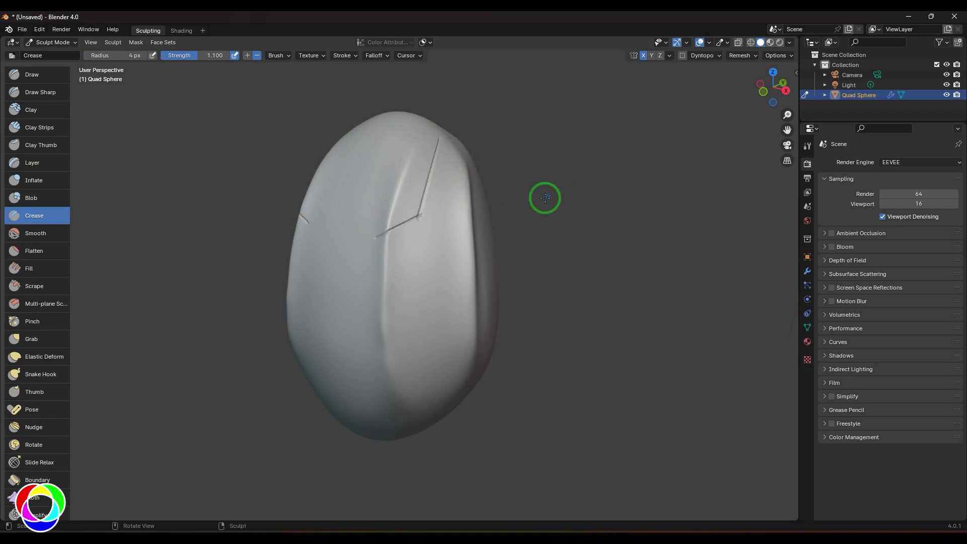
Redo the segment crossing the front ridge and join it to its mirrored counterpart with a horizontal groove across the centre
middle_click_drag(556, 204, 552, 216)
key("ctrl+z")
left_click_drag(416, 227, 359, 252)
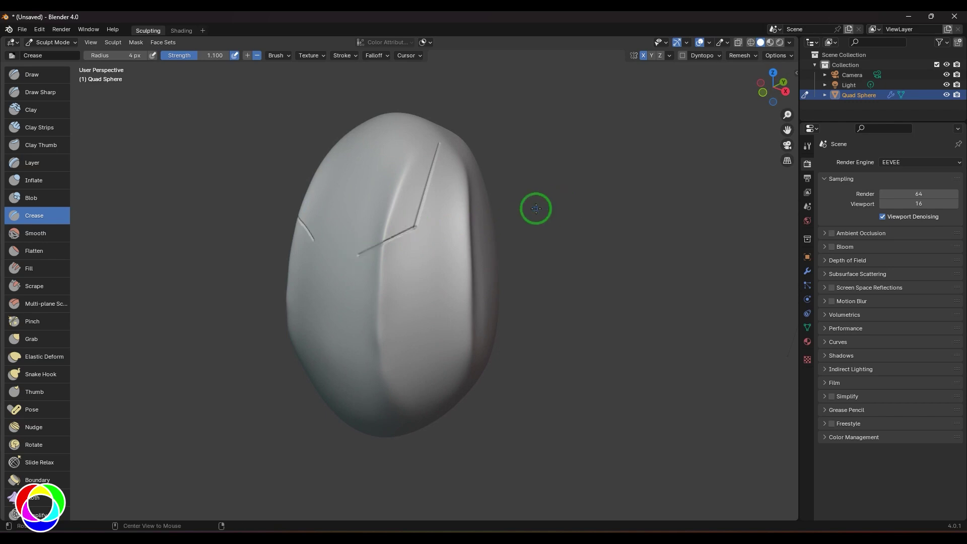
middle_click_drag(535, 207, 417, 255)
mouse_move(423, 258)
left_mouse_down()
mouse_move(376, 258)
mouse_move(393, 258)
left_mouse_up()
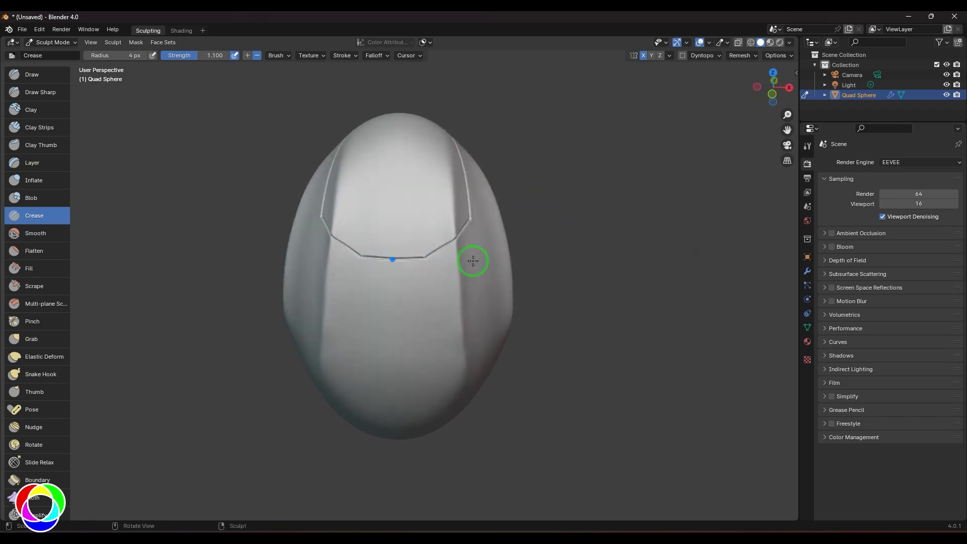
middle_click_drag(555, 257, 513, 250)
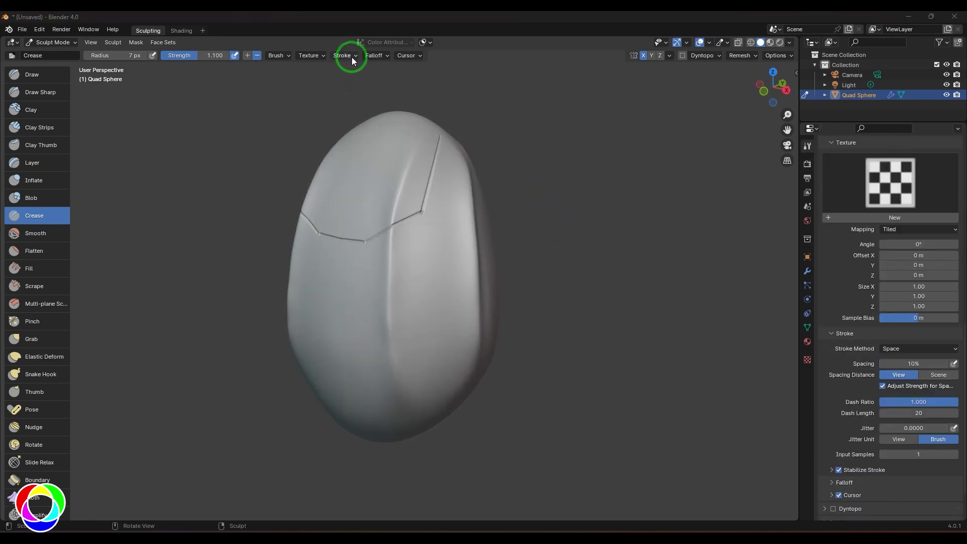
Set the Crease brush's stroke method to Space and its Strength to 1.5
left_click(352, 56)
left_click(355, 77)
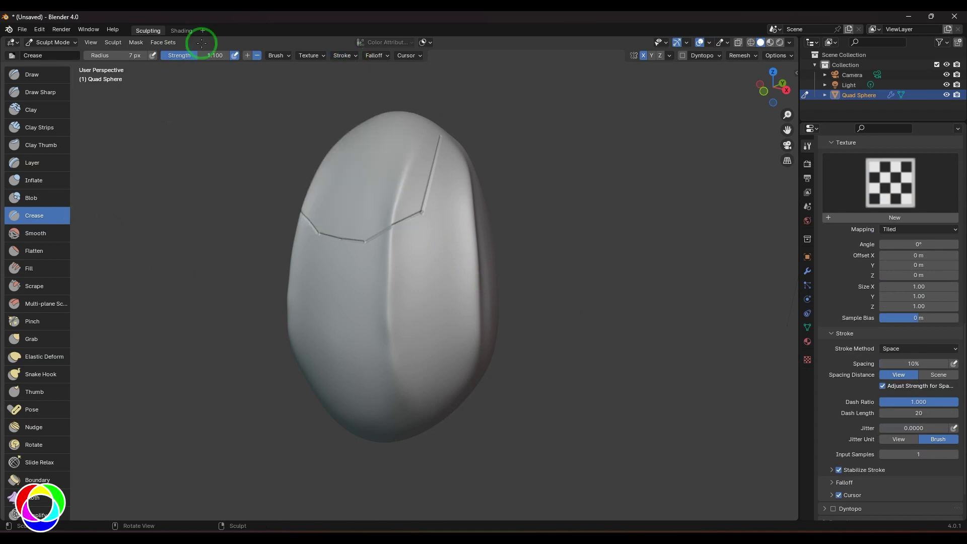
left_click(216, 59)
type("1.5")
key("Return")
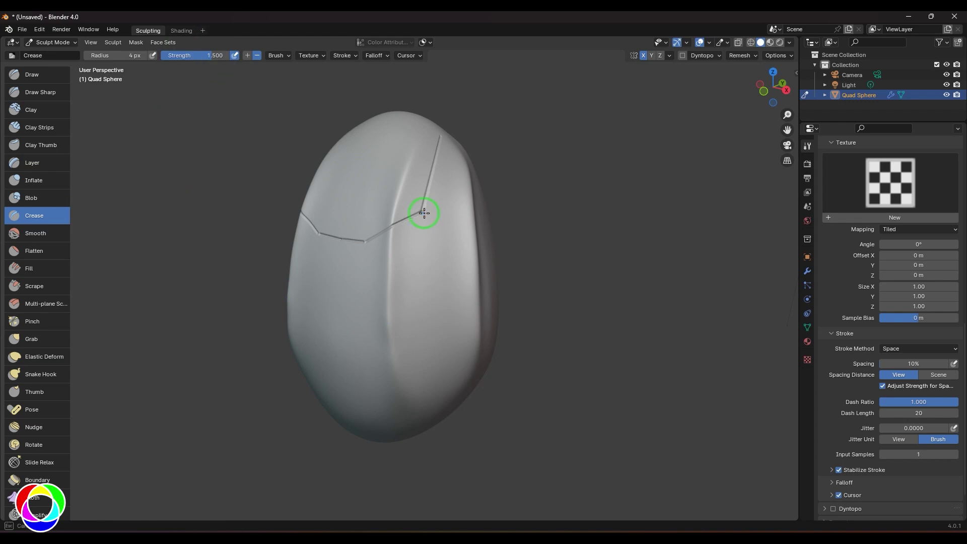
Carve a 4 px panel line from the upper groove's corner down the side and around the lower front, undoing the first attempt
left_click_drag(422, 212, 478, 274)
key("ctrl+z")
mouse_move(421, 210)
left_mouse_down()
mouse_move(471, 272)
mouse_move(450, 260)
left_mouse_up()
mouse_move(447, 319)
left_mouse_down()
mouse_move(473, 371)
mouse_move(304, 402)
left_mouse_up()
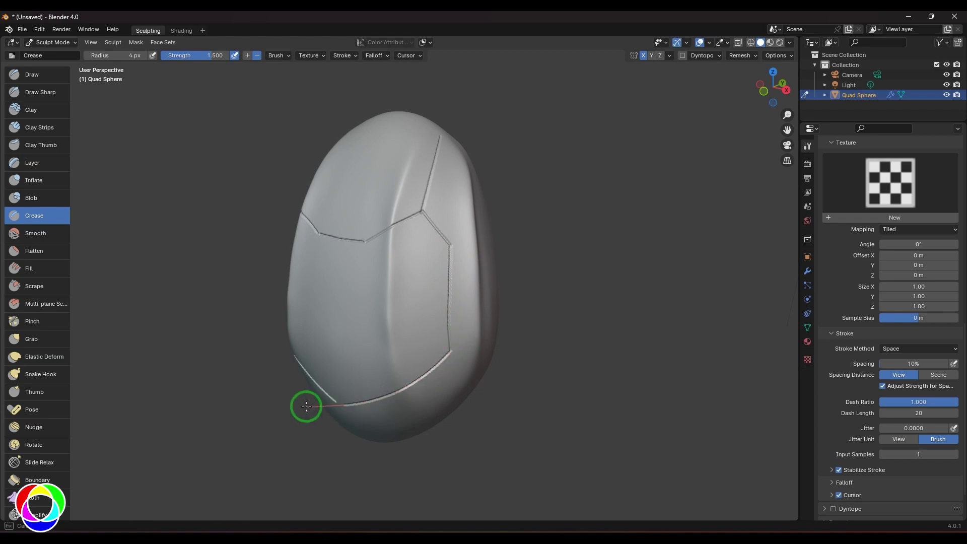
Carve a vertical groove joining the upper and lower panel lines, and two close parallel grooves from the upper line to the top
mouse_move(364, 243)
left_mouse_down()
mouse_move(358, 276)
mouse_move(388, 413)
left_mouse_up()
left_click_drag(397, 219, 406, 179)
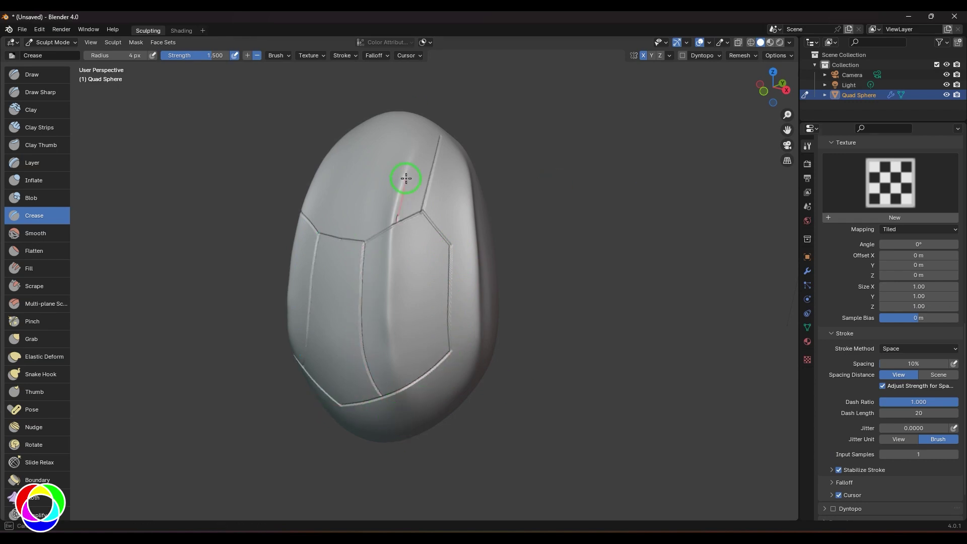
left_click_drag(430, 122, 448, 95)
middle_click_drag(545, 142, 576, 146)
left_click_drag(434, 233, 426, 85)
Carve a vertical groove down the side panel, redoing the first attempt, and another along the inner side of the front ridge
middle_click_drag(425, 81, 419, 204)
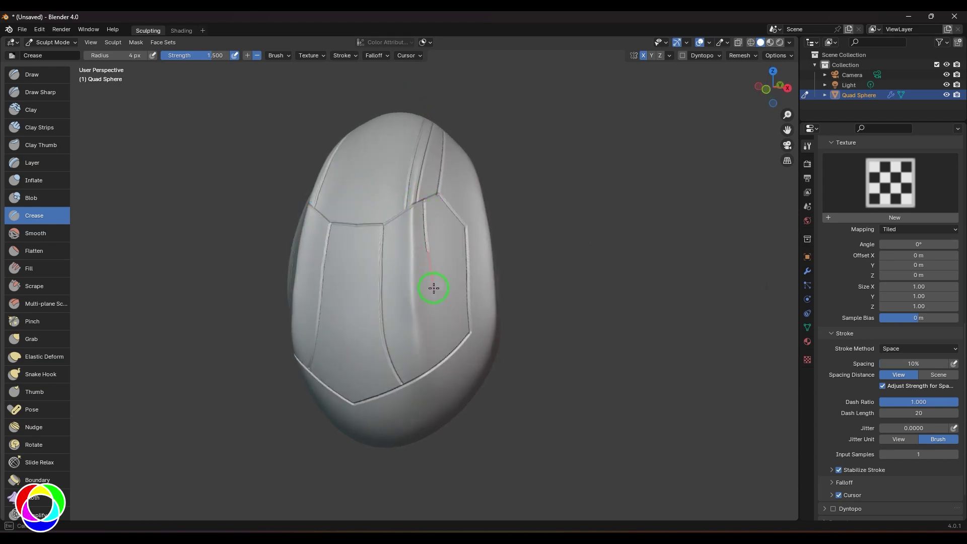
left_click_drag(433, 288, 436, 313)
key("ctrl+z")
left_click_drag(424, 200, 428, 209)
left_click_drag(439, 360, 439, 362)
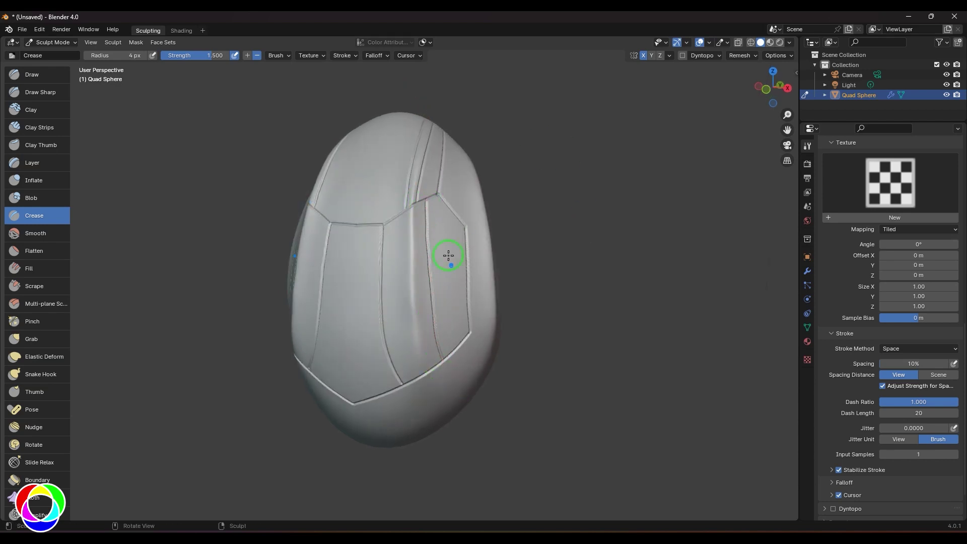
left_click_drag(399, 217, 393, 278)
left_click_drag(408, 371, 409, 372)
Carve a groove from the lower panel line towards the underside, and a long groove down the side of the egg
mouse_move(409, 373)
middle_mouse_down()
mouse_move(626, 259)
mouse_move(583, 298)
mouse_move(548, 267)
mouse_move(388, 342)
middle_mouse_up()
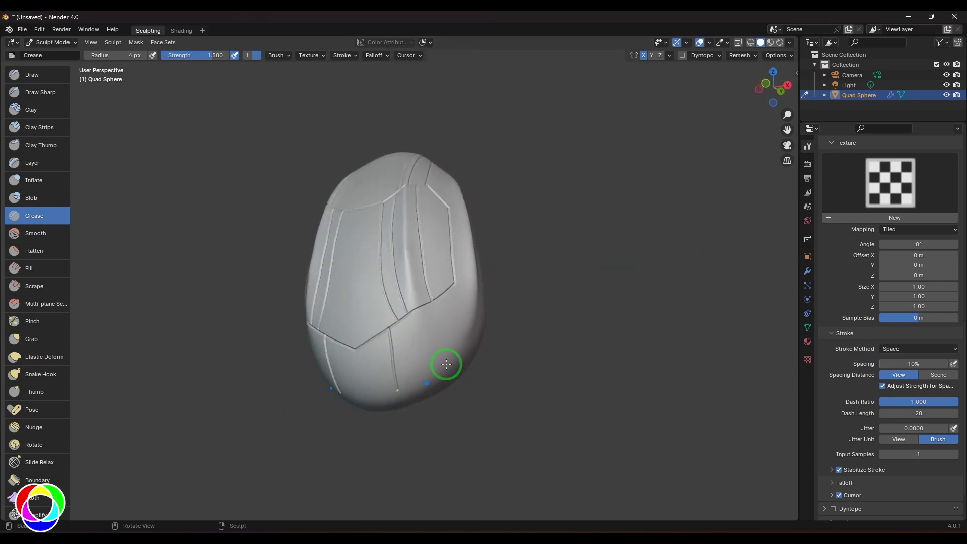
middle_click_drag(499, 326, 429, 196)
left_click_drag(435, 178, 411, 251)
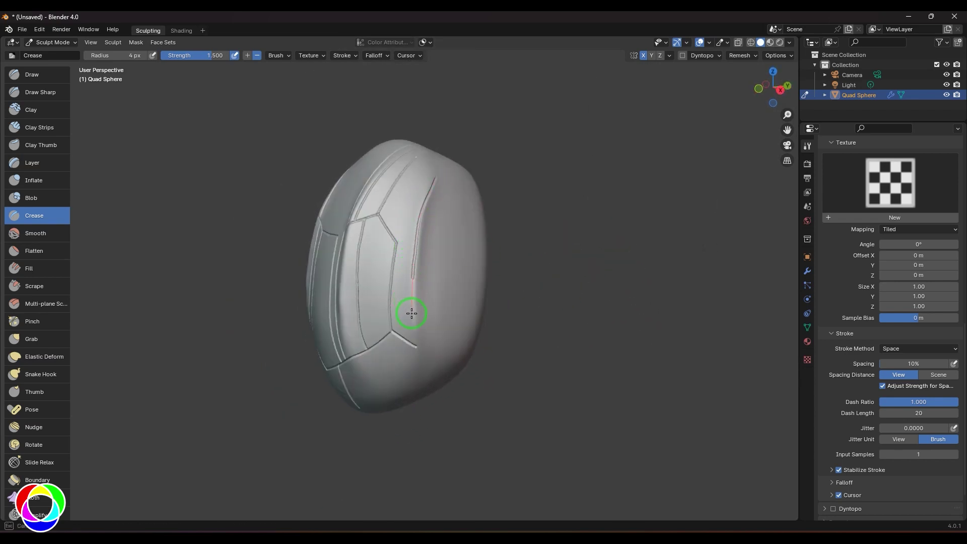
left_click_drag(412, 314, 423, 383)
Extend the side groove up over the top and carve a groove along the bottom to connect the lower panel lines
middle_click_drag(569, 229, 596, 233)
left_click_drag(445, 200, 356, 132)
mouse_move(550, 147)
middle_mouse_down()
mouse_move(569, 162)
mouse_move(507, 216)
mouse_move(457, 358)
middle_mouse_up()
left_click_drag(370, 418, 438, 393)
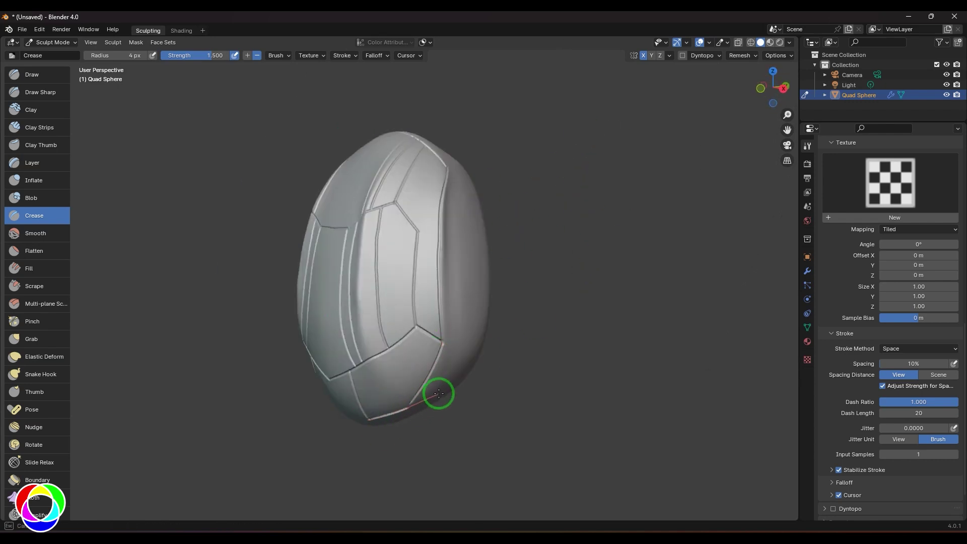